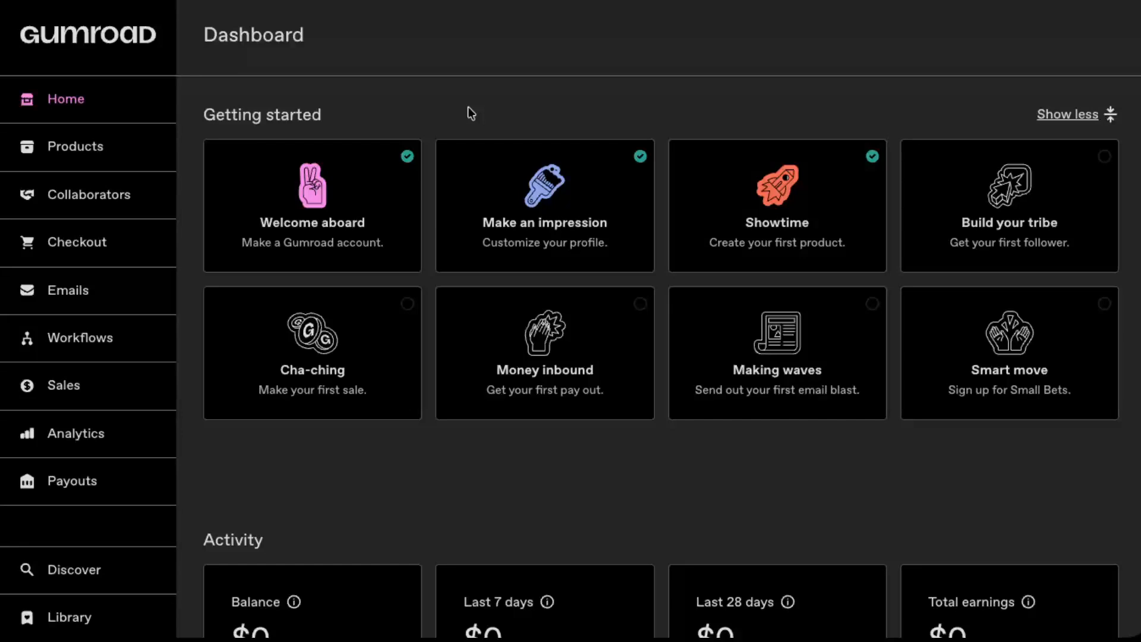
Start a new product from the product list and choose Course or tutorial as its type.
{"action": "left_click", "coordinate": [109, 149]}
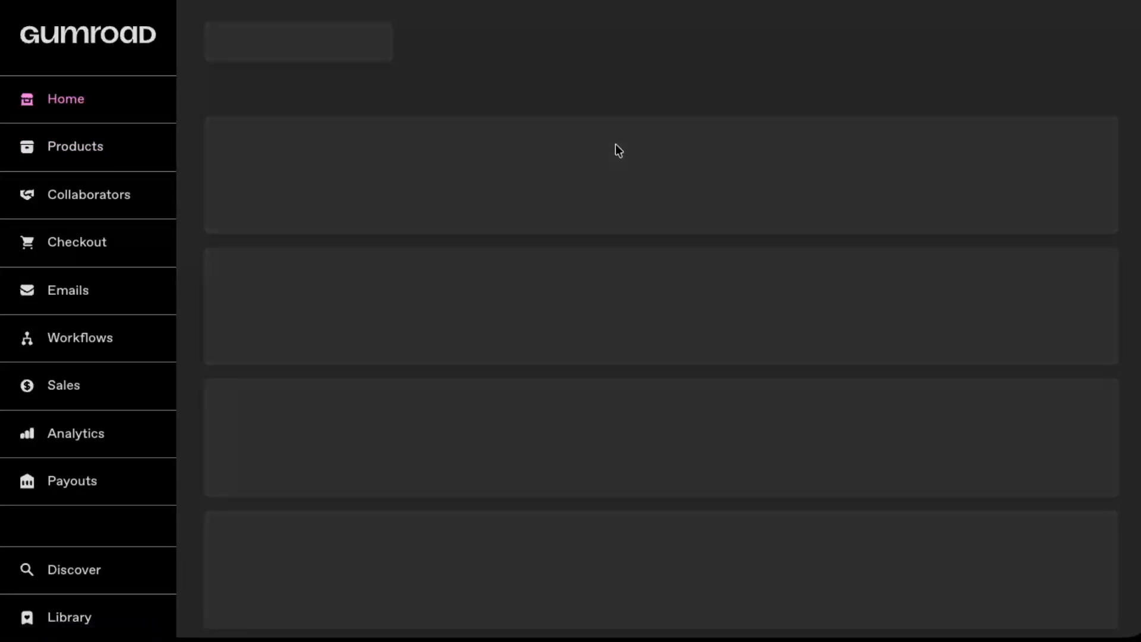
{"action": "scroll", "coordinate": [615, 150], "scroll_direction": "down", "scroll_amount": 1}
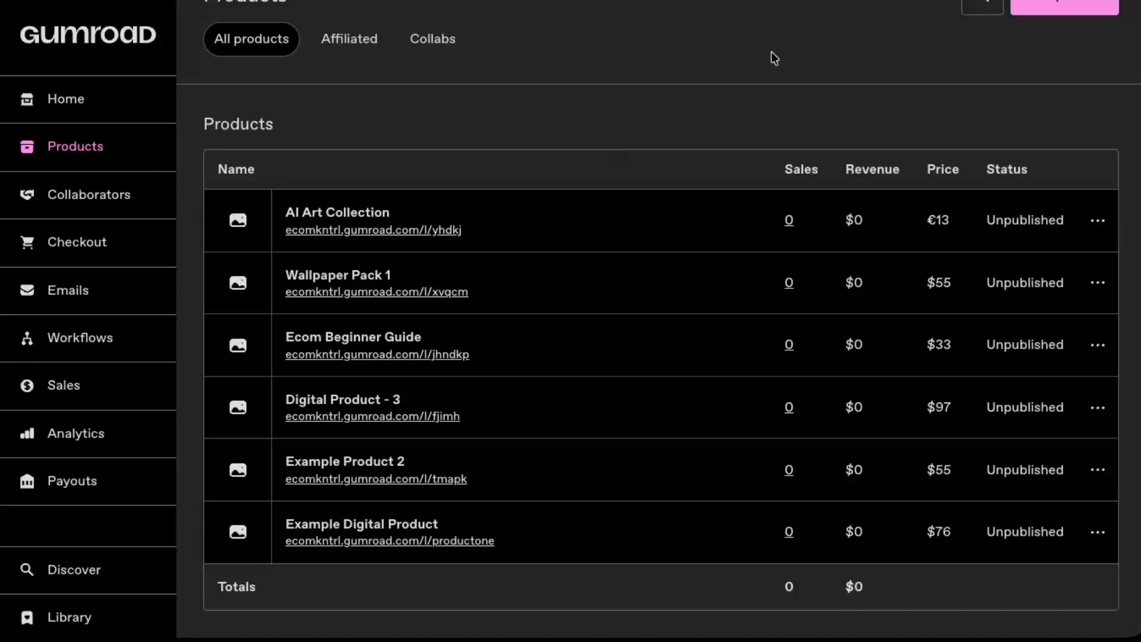
{"action": "scroll", "coordinate": [771, 51], "scroll_direction": "up", "scroll_amount": 1}
{"action": "left_click", "coordinate": [1055, 38]}
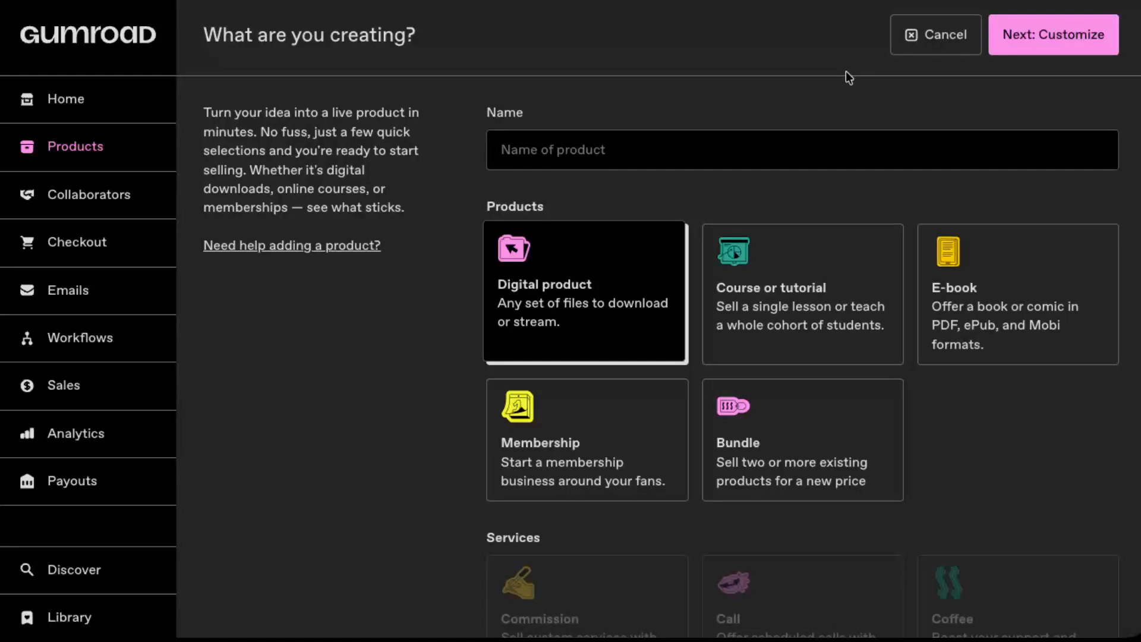
{"action": "left_click", "coordinate": [767, 257]}
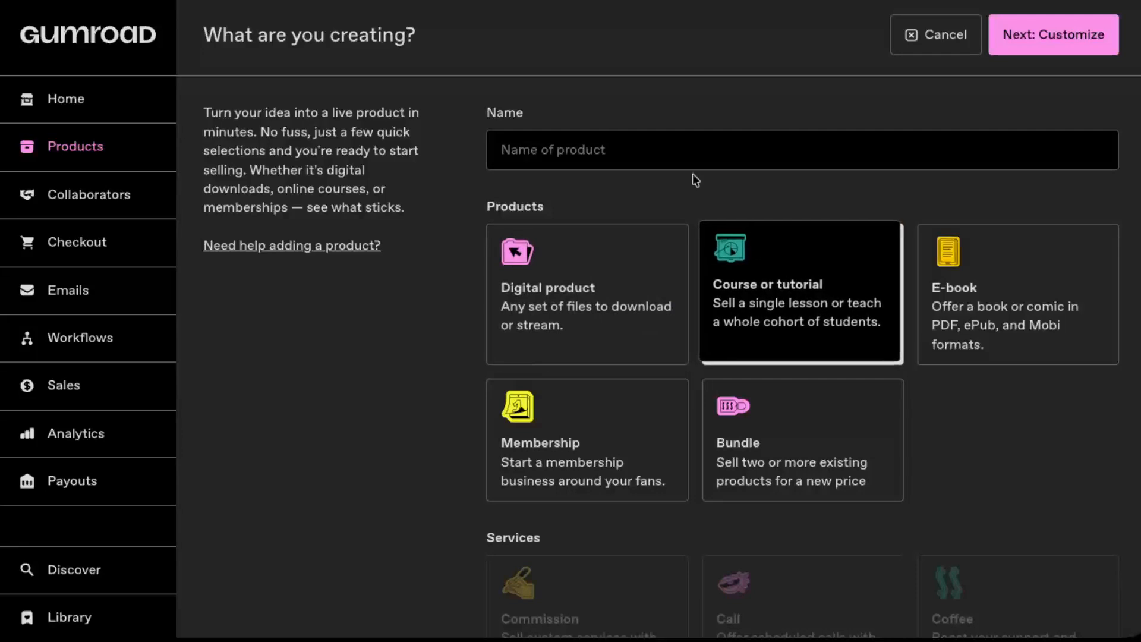
Name the new product "Course Example".
{"action": "left_click", "coordinate": [665, 156]}
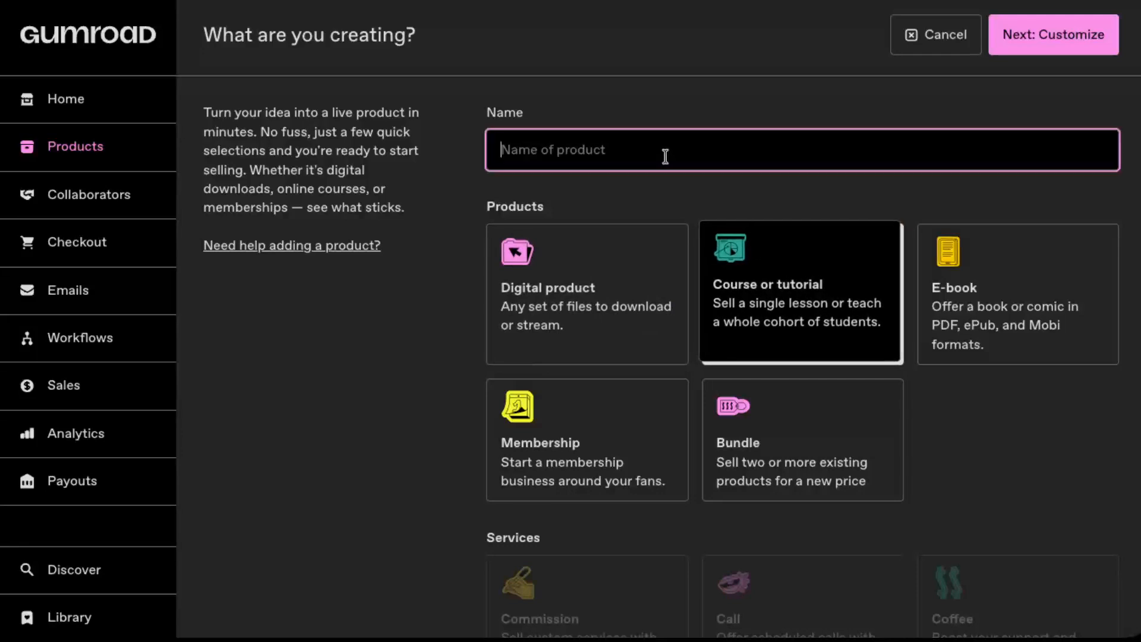
{"action": "type", "text": "Co"}
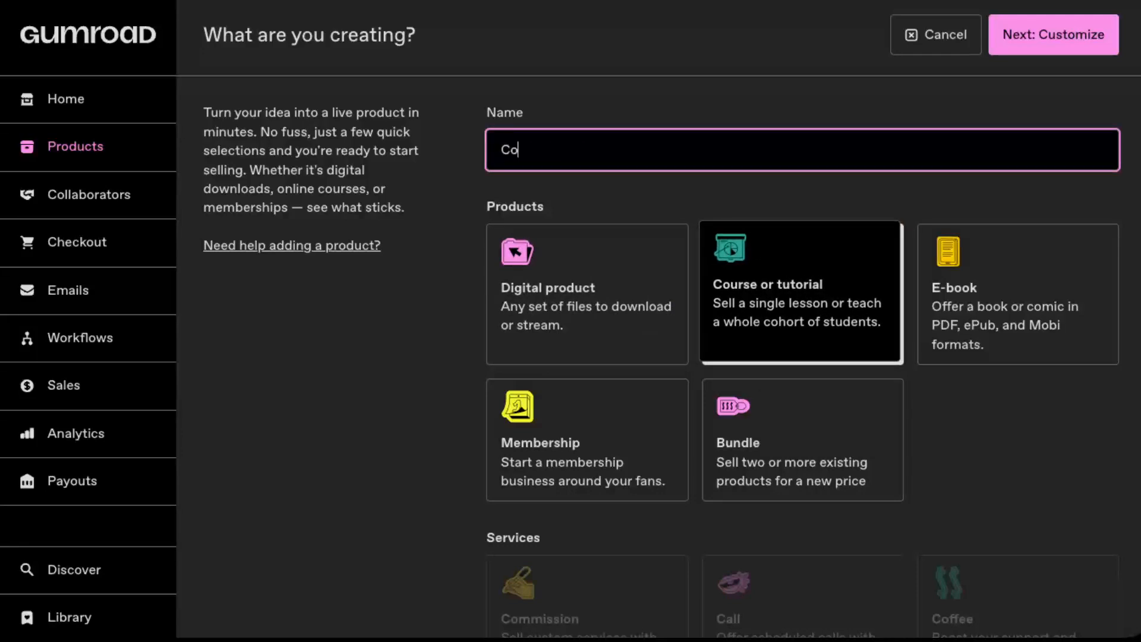
{"action": "type", "text": "urse Example"}
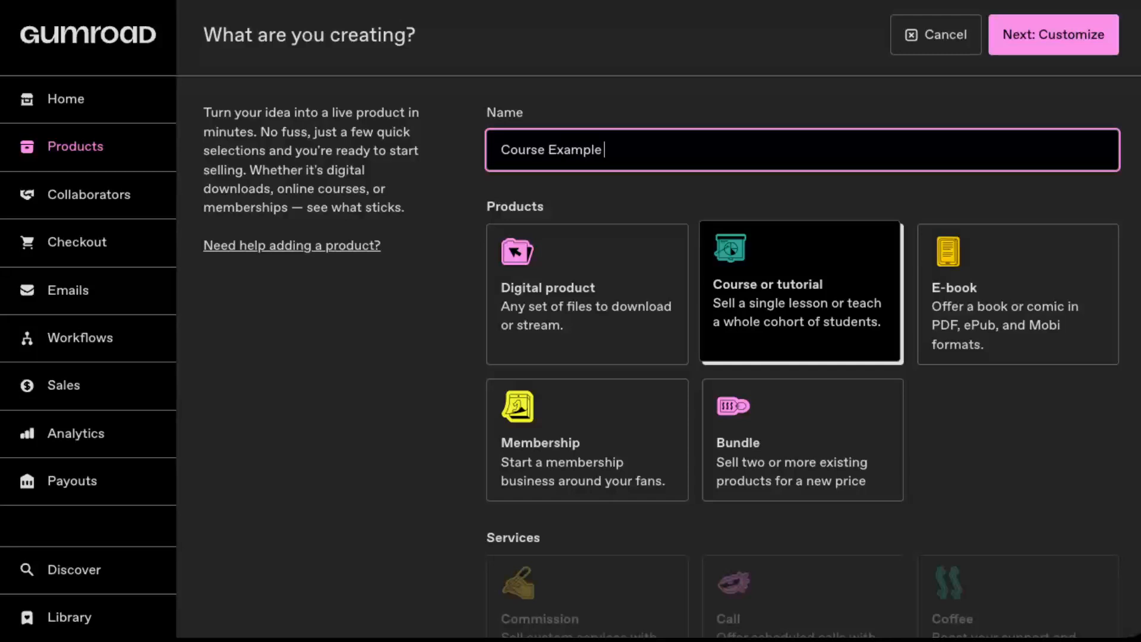
Set the product's price to $33 and continue to the customization page.
{"action": "scroll", "coordinate": [594, 302], "scroll_direction": "down", "scroll_amount": 3}
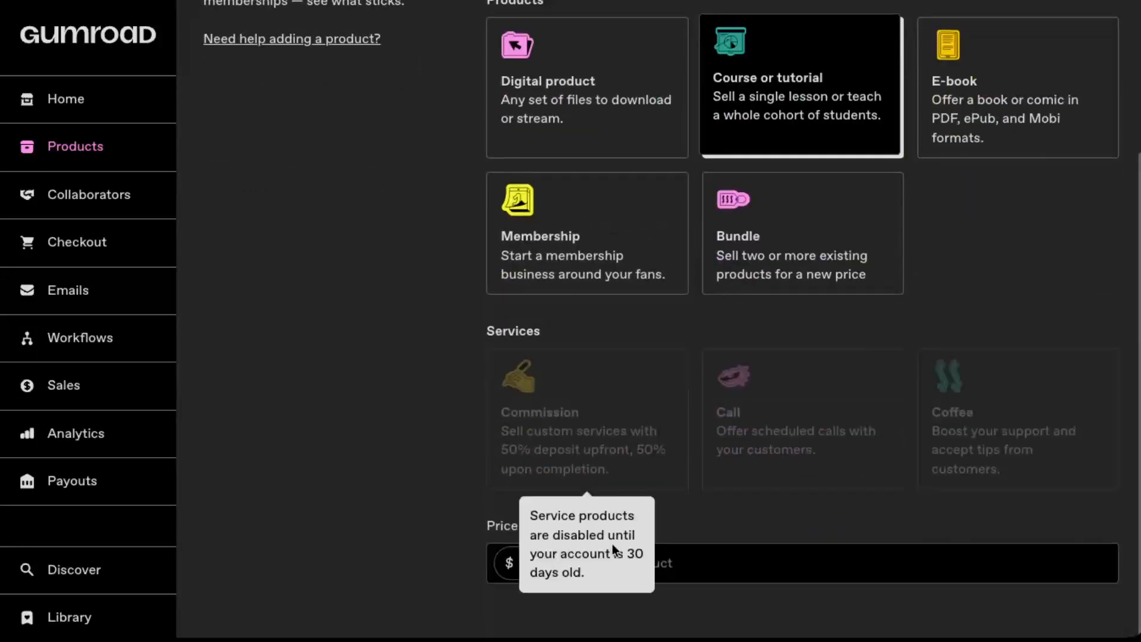
{"action": "left_click", "coordinate": [669, 557]}
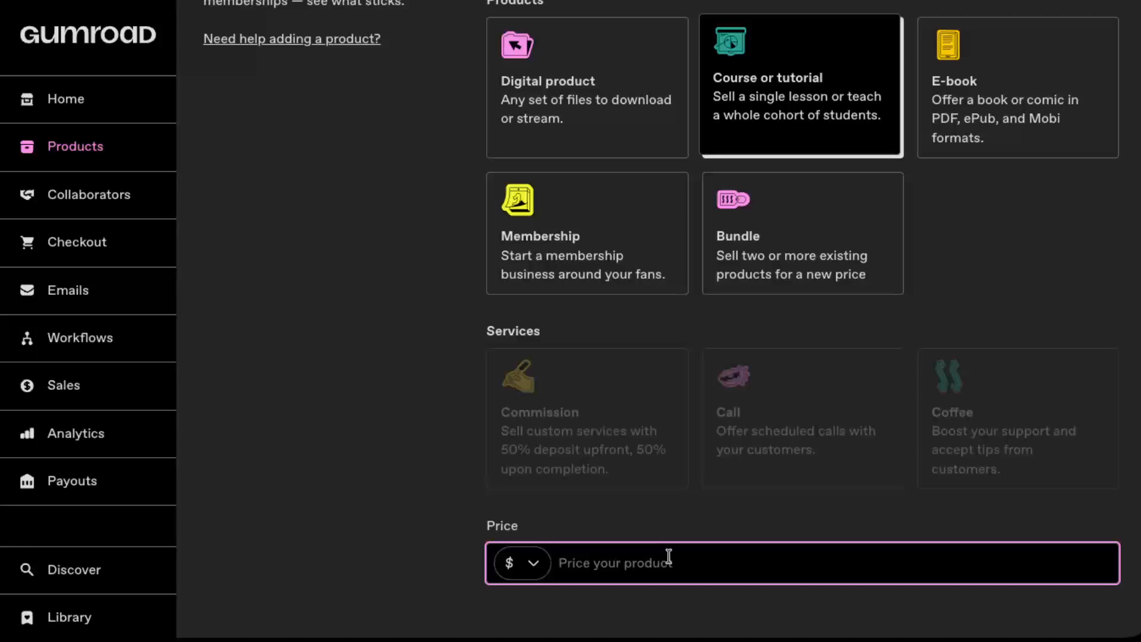
{"action": "type", "text": "33"}
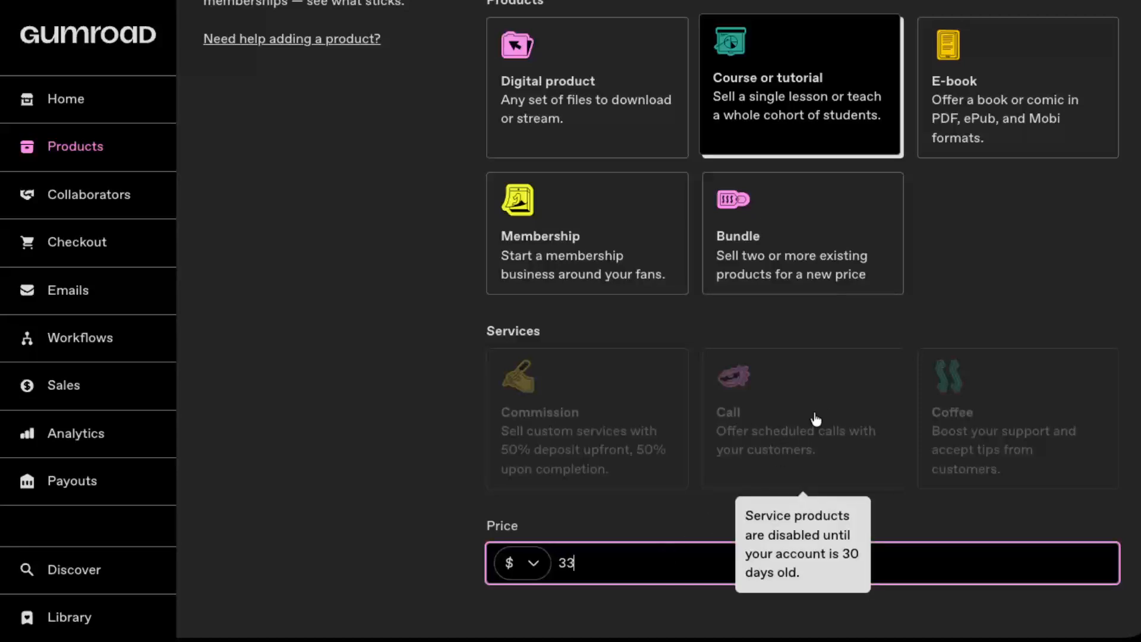
{"action": "scroll", "coordinate": [821, 409], "scroll_direction": "up", "scroll_amount": 3}
{"action": "left_click", "coordinate": [1064, 35]}
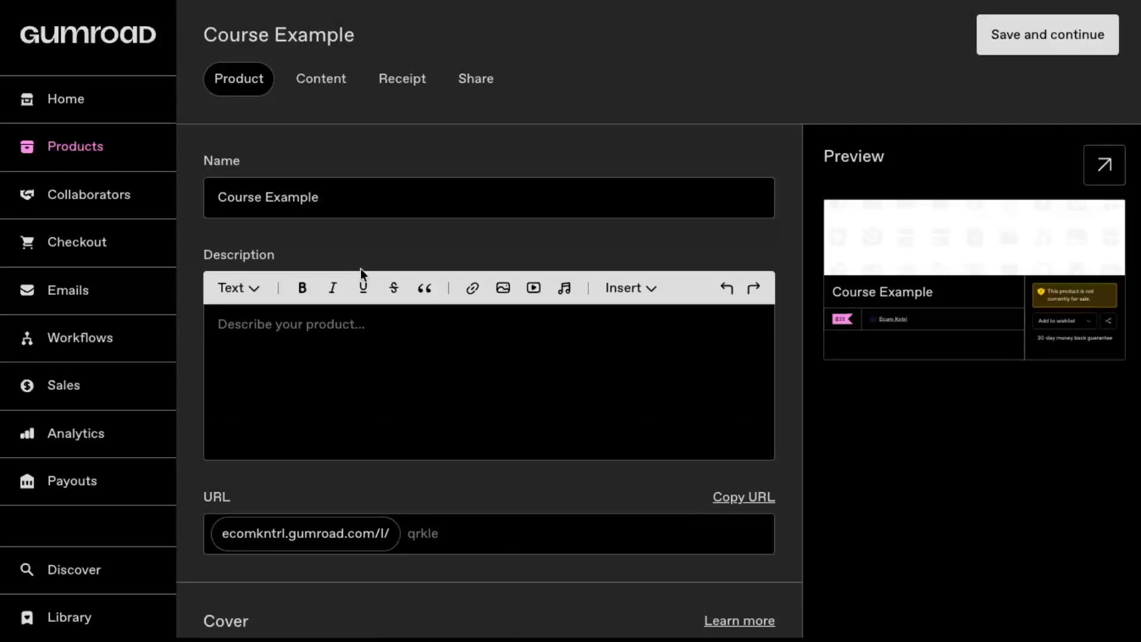
Enter "This covers xyz" as the product description.
{"action": "left_click", "coordinate": [363, 352]}
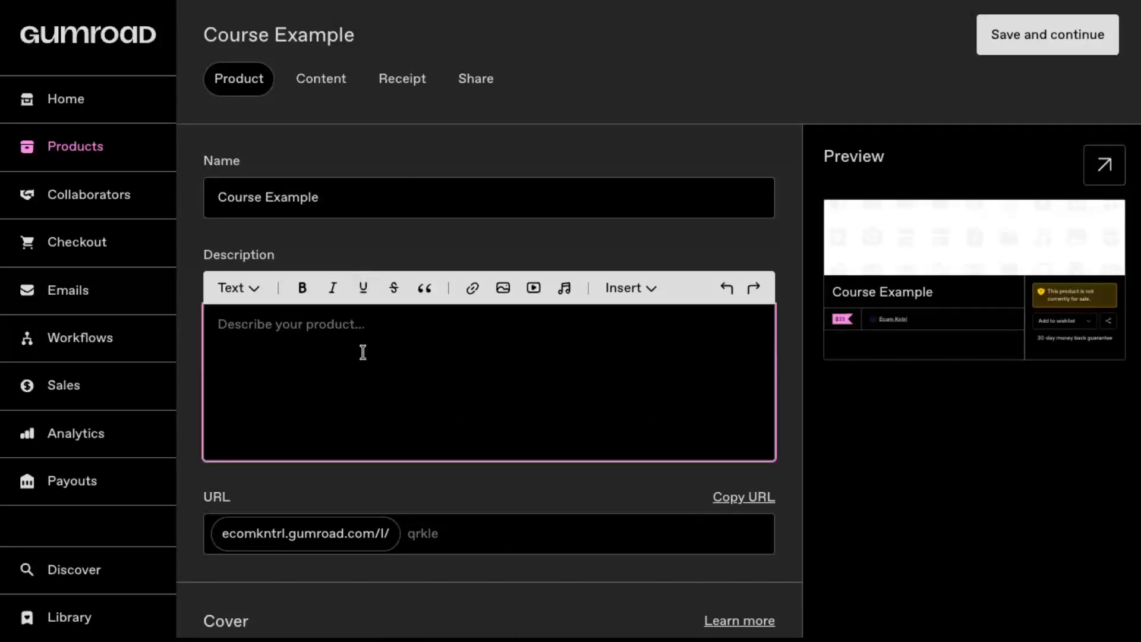
{"action": "type", "text": "This "}
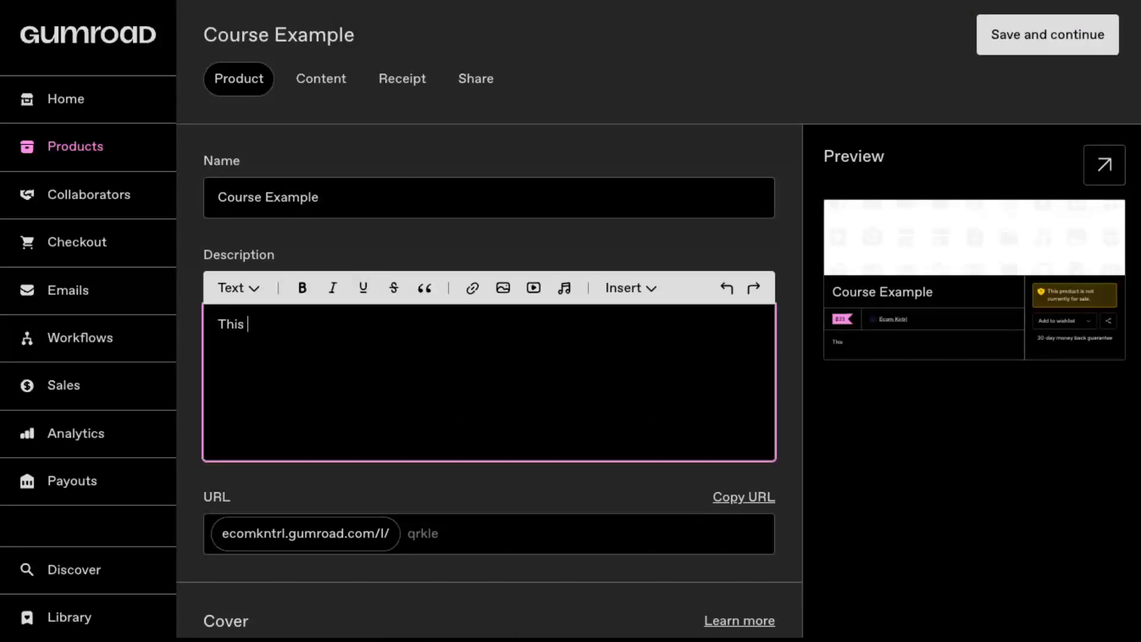
{"action": "type", "text": "covers xyz"}
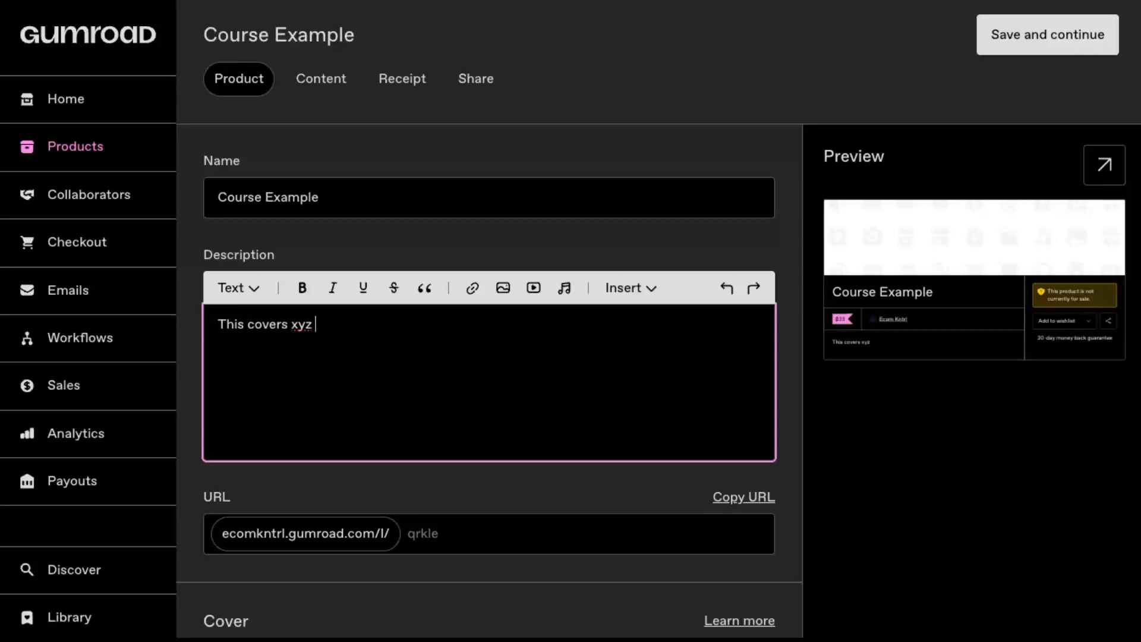
Set the custom ending of the product's URL to "courseecom".
{"action": "scroll", "coordinate": [489, 357], "scroll_direction": "down", "scroll_amount": 6}
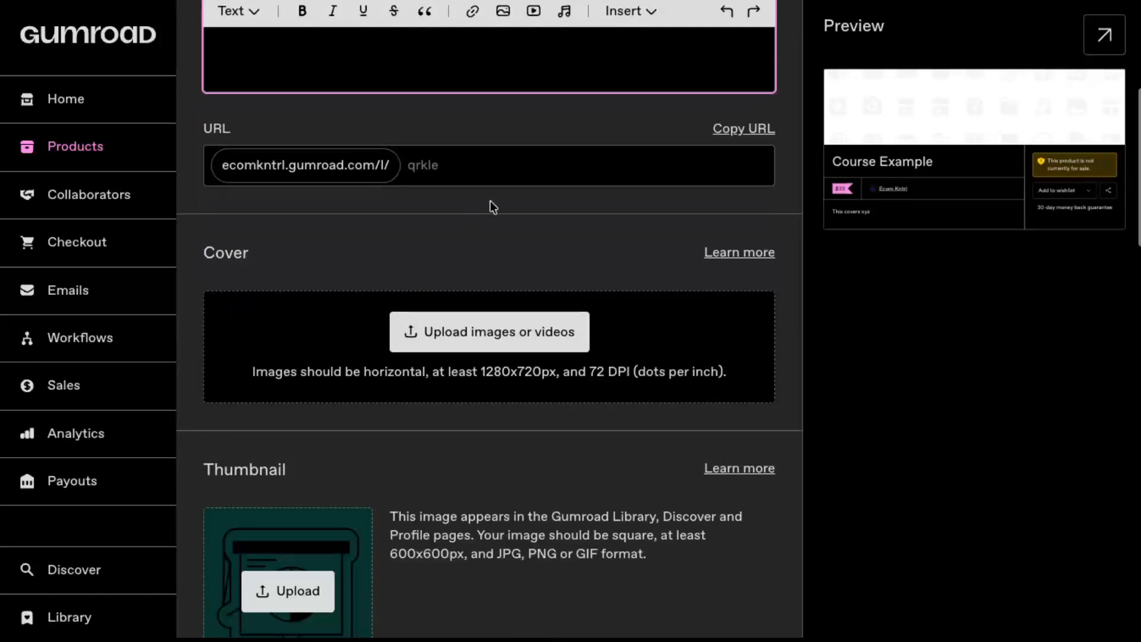
{"action": "left_click", "coordinate": [486, 171]}
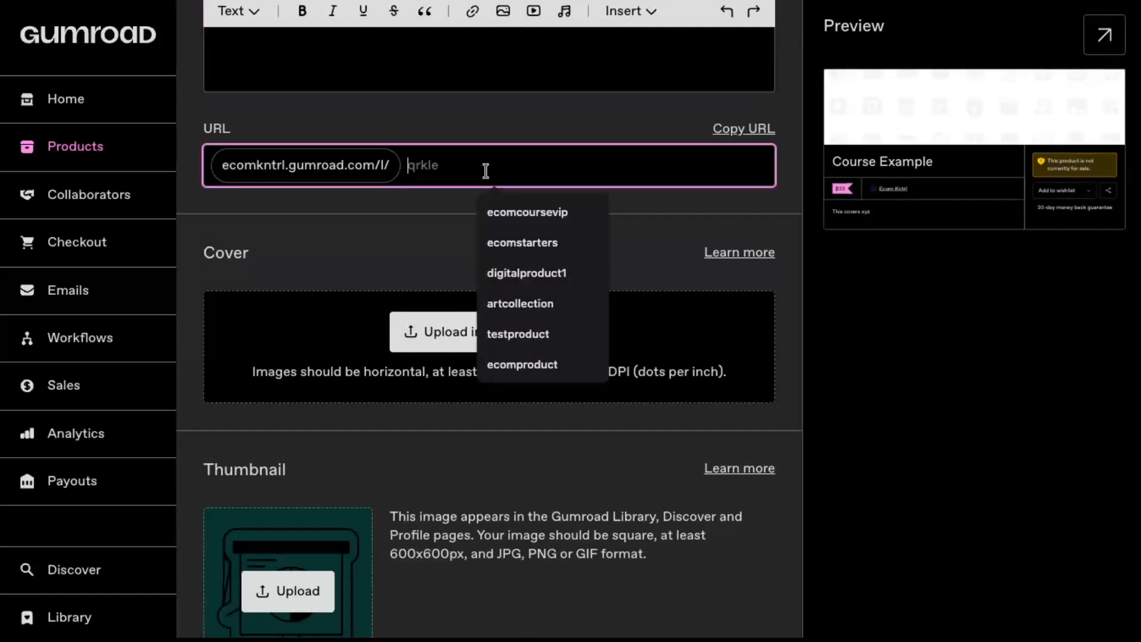
{"action": "type", "text": "course"}
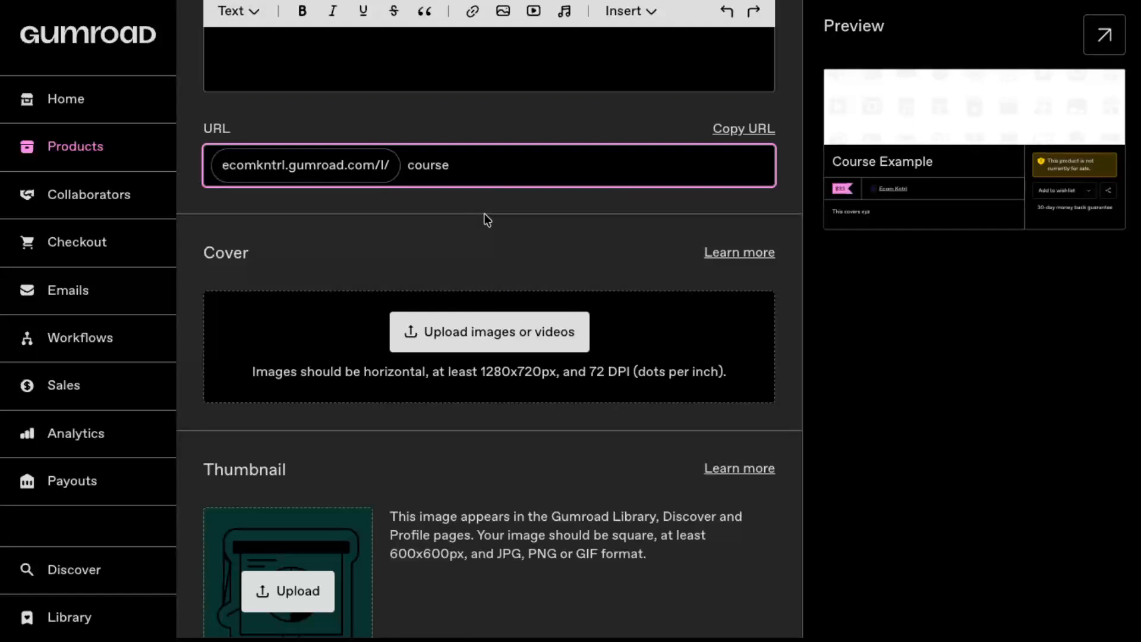
{"action": "type", "text": "ecom"}
{"action": "left_click", "coordinate": [450, 247]}
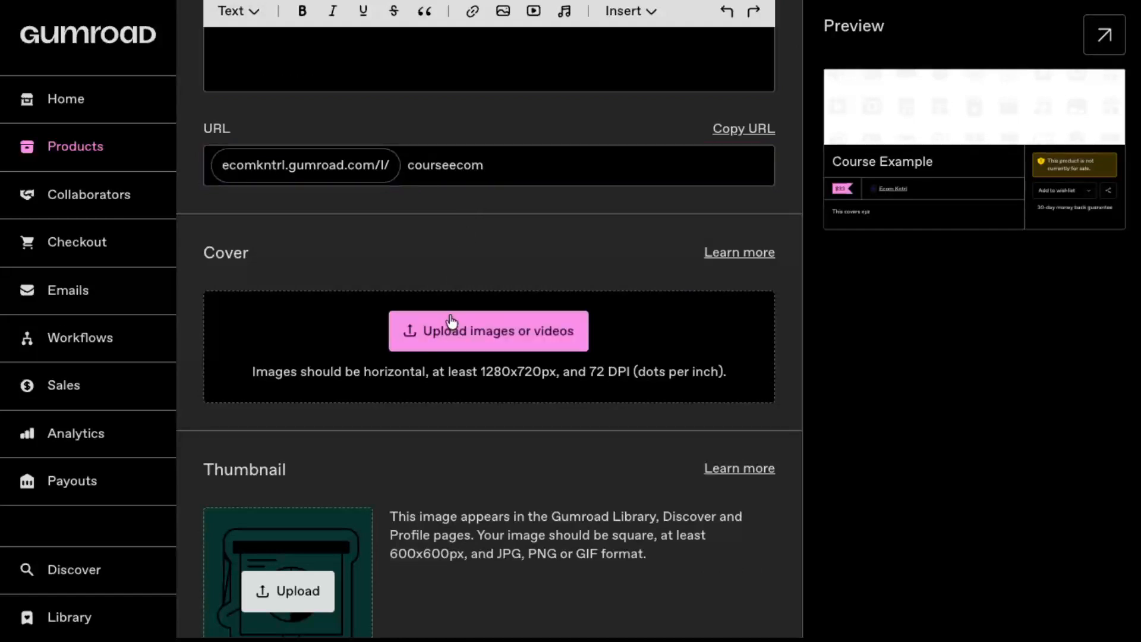
Change the product's call to action to "Buy this".
{"action": "scroll", "coordinate": [450, 337], "scroll_direction": "down", "scroll_amount": 3}
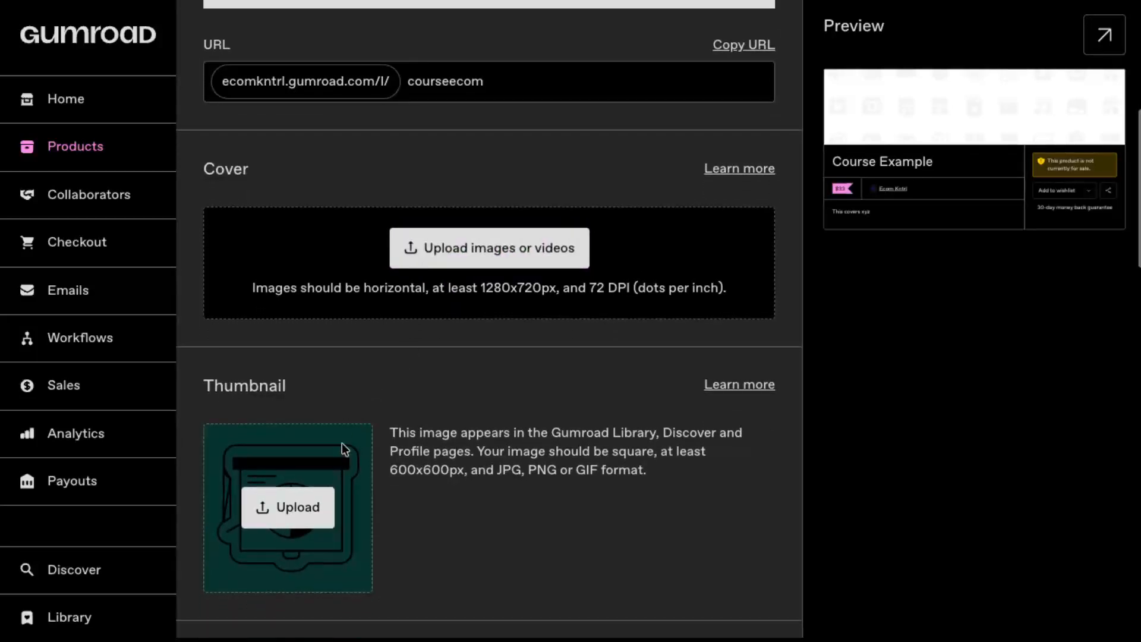
{"action": "scroll", "coordinate": [296, 515], "scroll_direction": "down", "scroll_amount": 1}
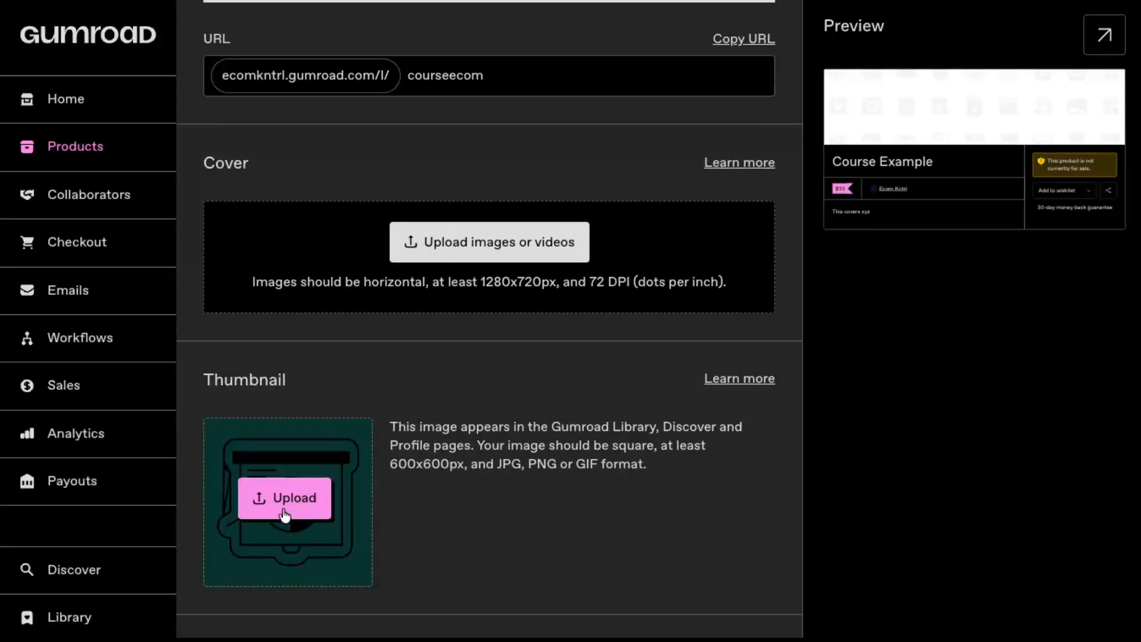
{"action": "scroll", "coordinate": [297, 515], "scroll_direction": "down", "scroll_amount": 6}
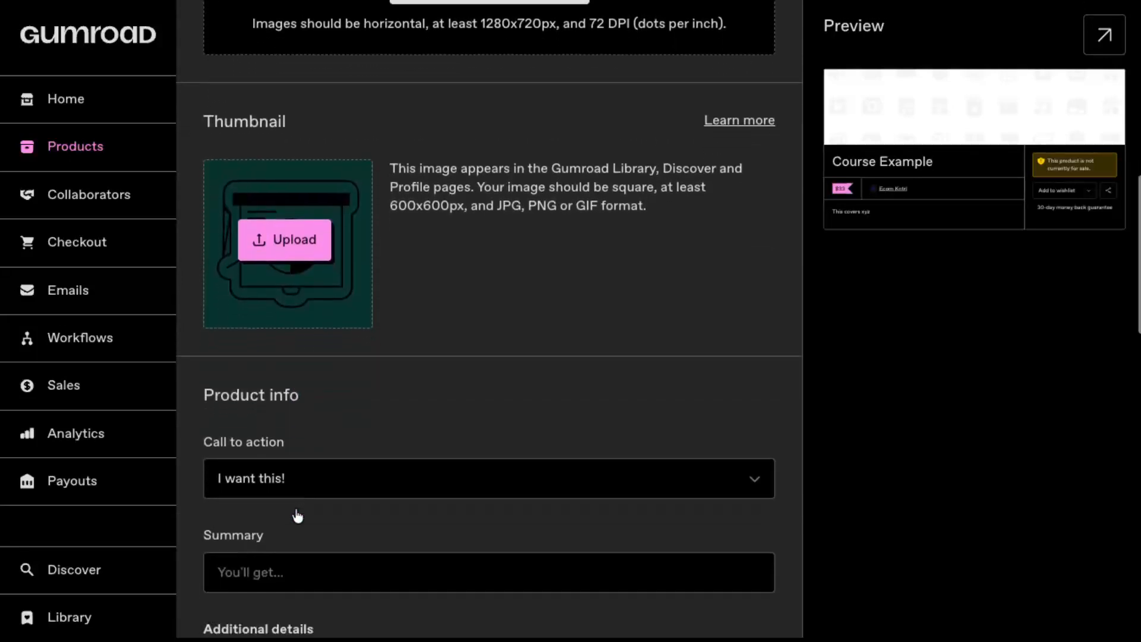
{"action": "scroll", "coordinate": [297, 516], "scroll_direction": "down", "scroll_amount": 1}
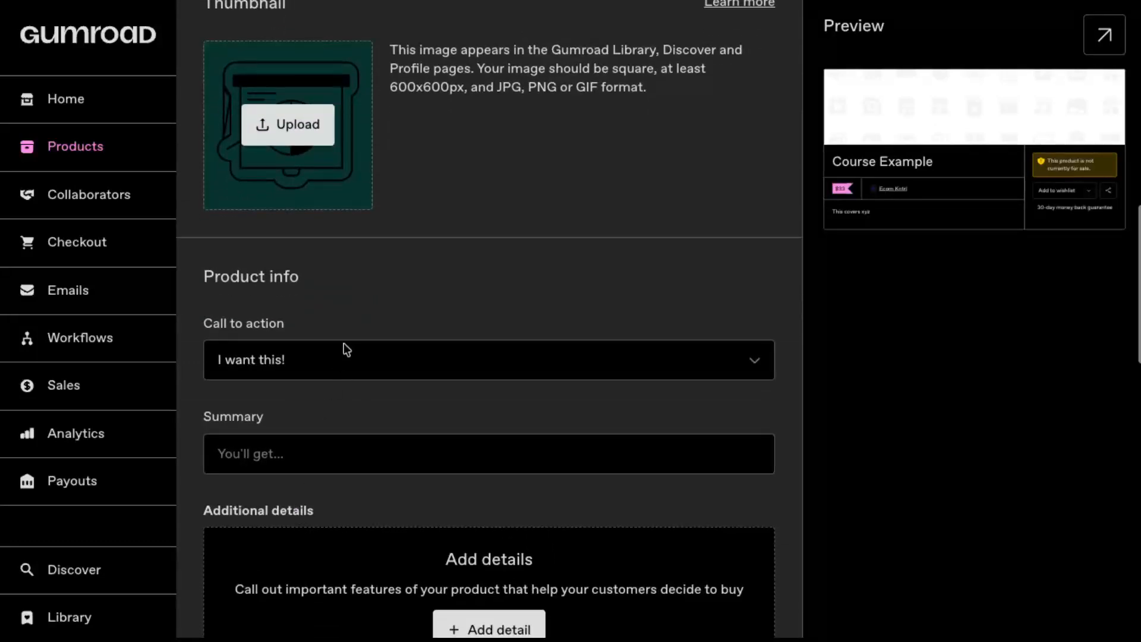
{"action": "left_click", "coordinate": [331, 358]}
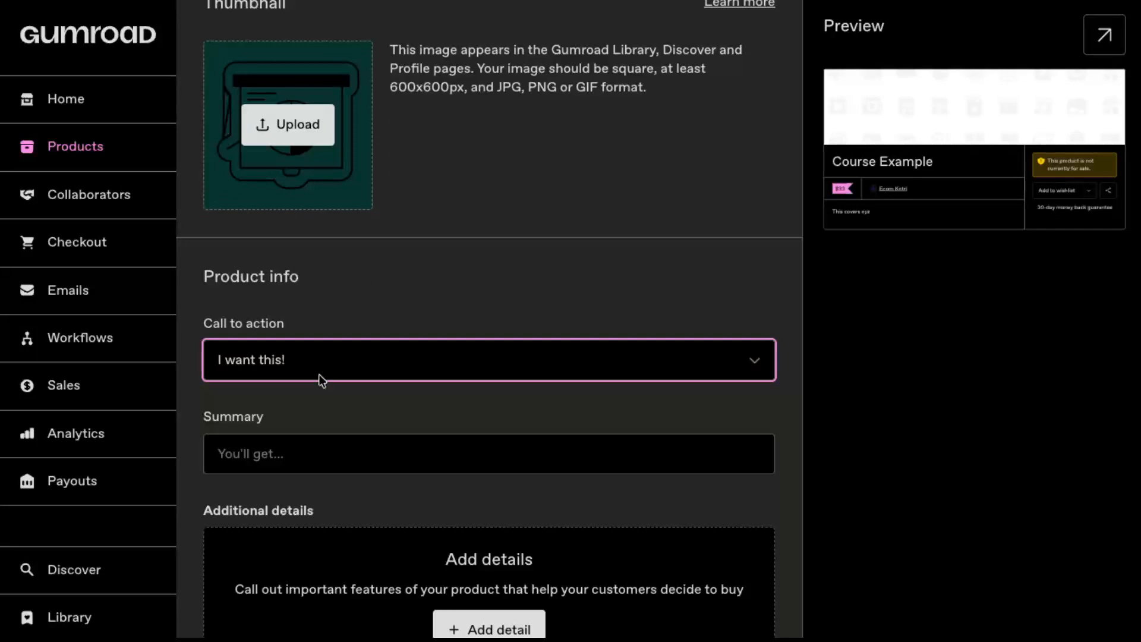
{"action": "left_click", "coordinate": [318, 373]}
Fill in the product summary with "This includes bonuses such as xyz".
{"action": "scroll", "coordinate": [340, 387], "scroll_direction": "down", "scroll_amount": 1}
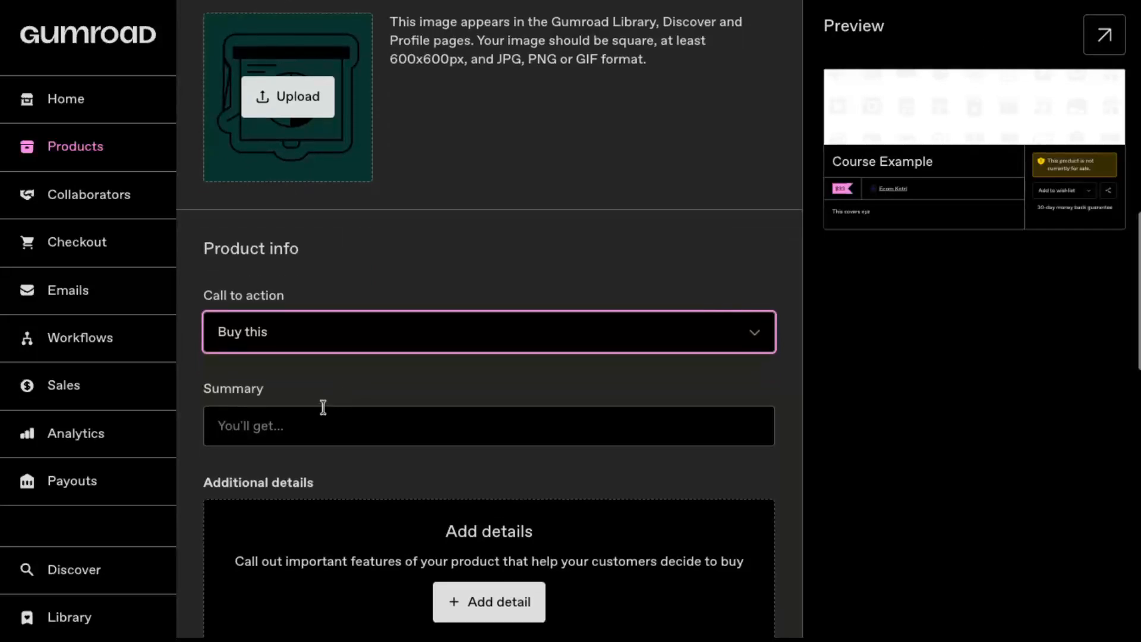
{"action": "left_click", "coordinate": [313, 428]}
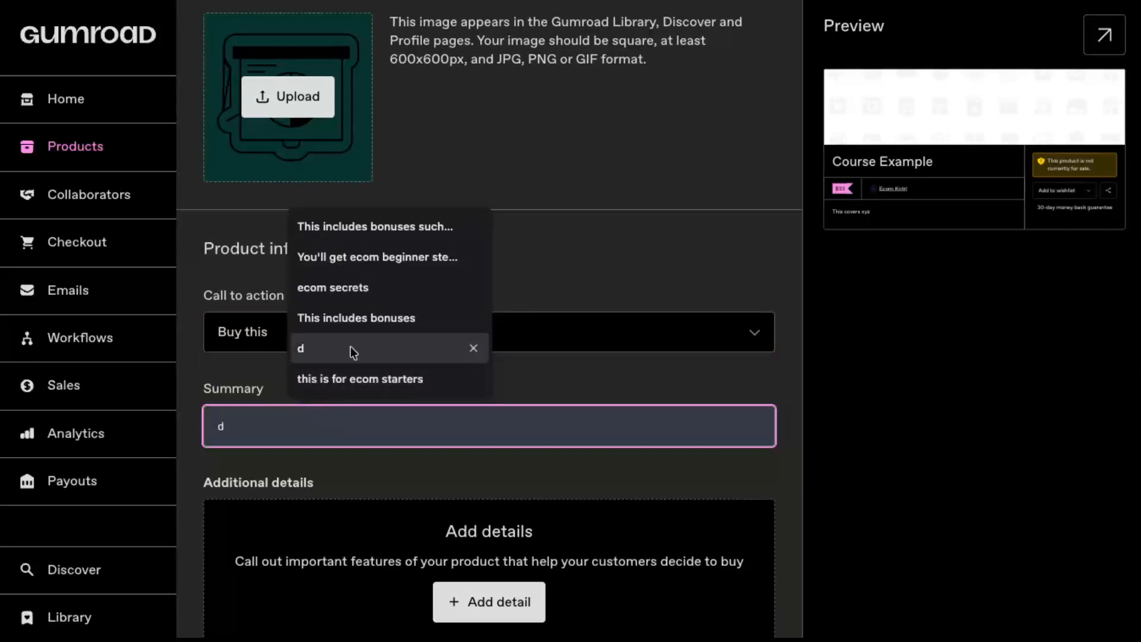
{"action": "left_click", "coordinate": [358, 319]}
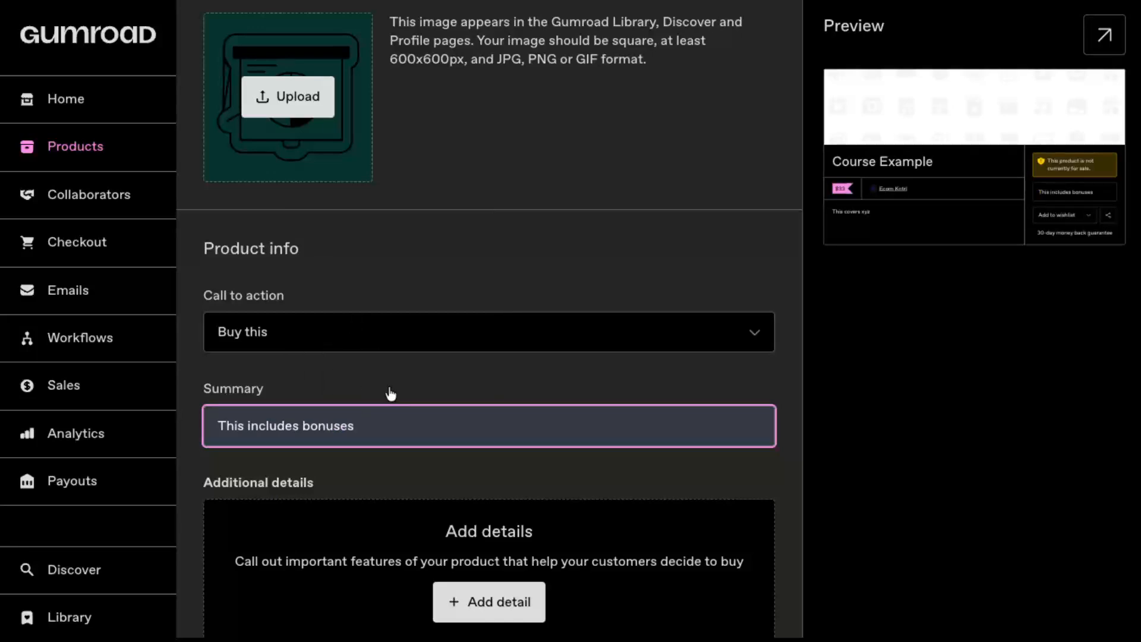
{"action": "type", "text": "such as "}
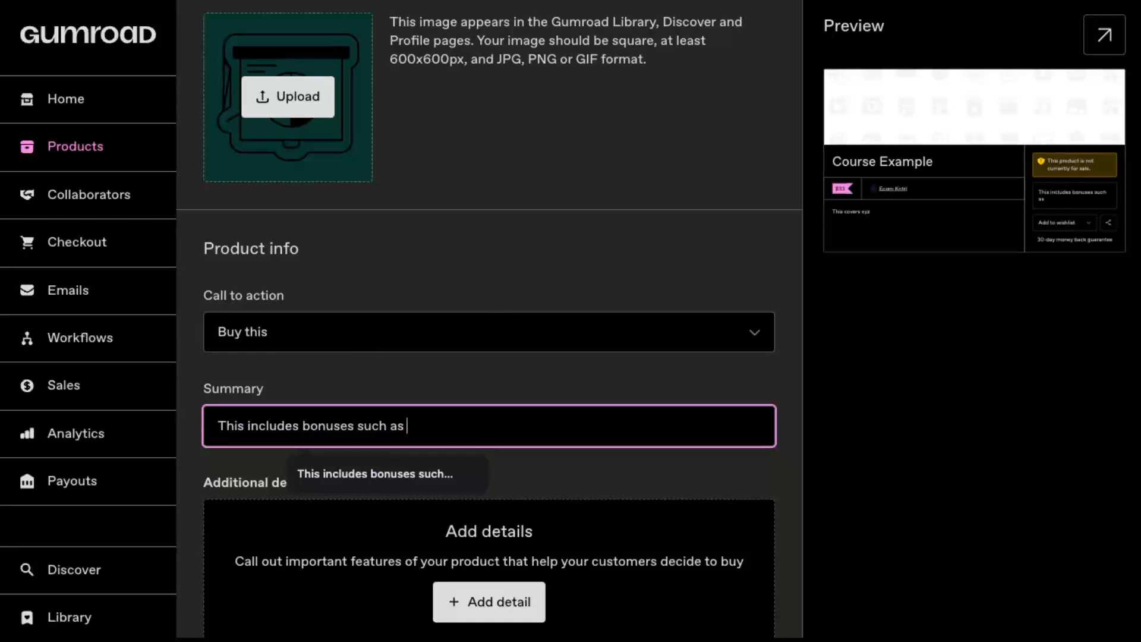
{"action": "type", "text": "xyz"}
Try out the community chat, Circle community and Discord server invitation options, switching each one back off.
{"action": "scroll", "coordinate": [489, 321], "scroll_direction": "down", "scroll_amount": 3}
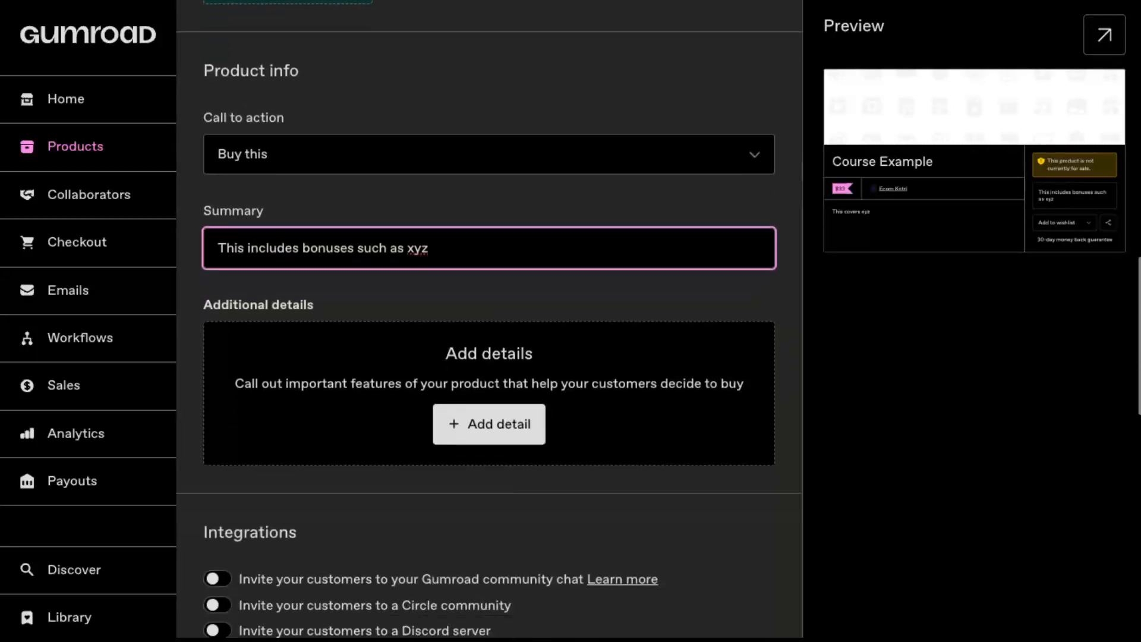
{"action": "scroll", "coordinate": [408, 358], "scroll_direction": "down", "scroll_amount": 1}
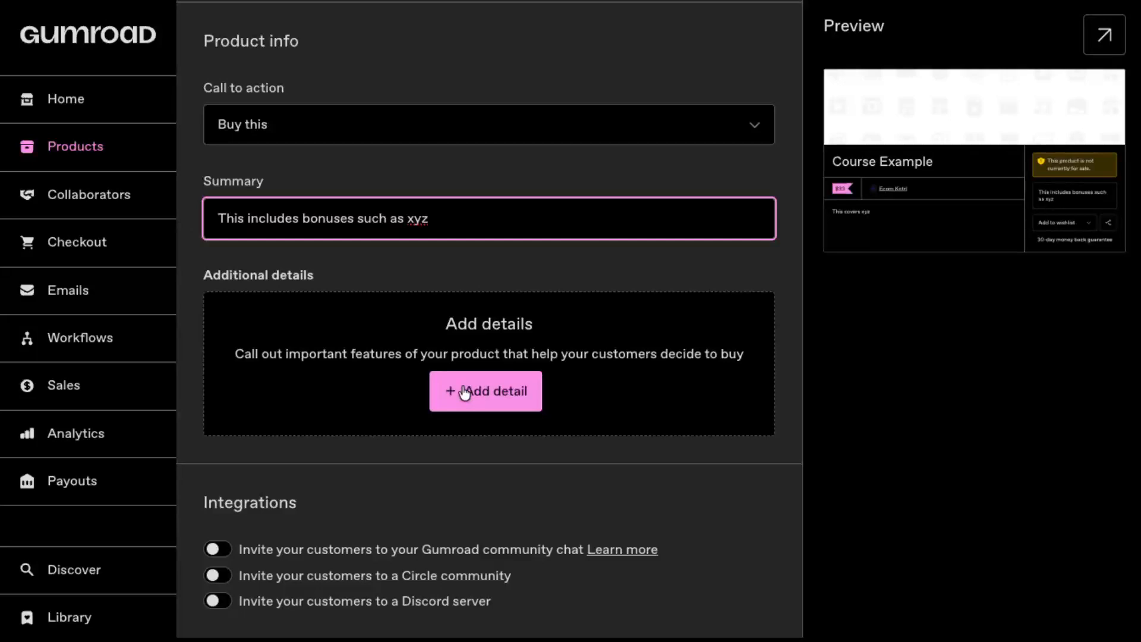
{"action": "scroll", "coordinate": [463, 392], "scroll_direction": "down", "scroll_amount": 2}
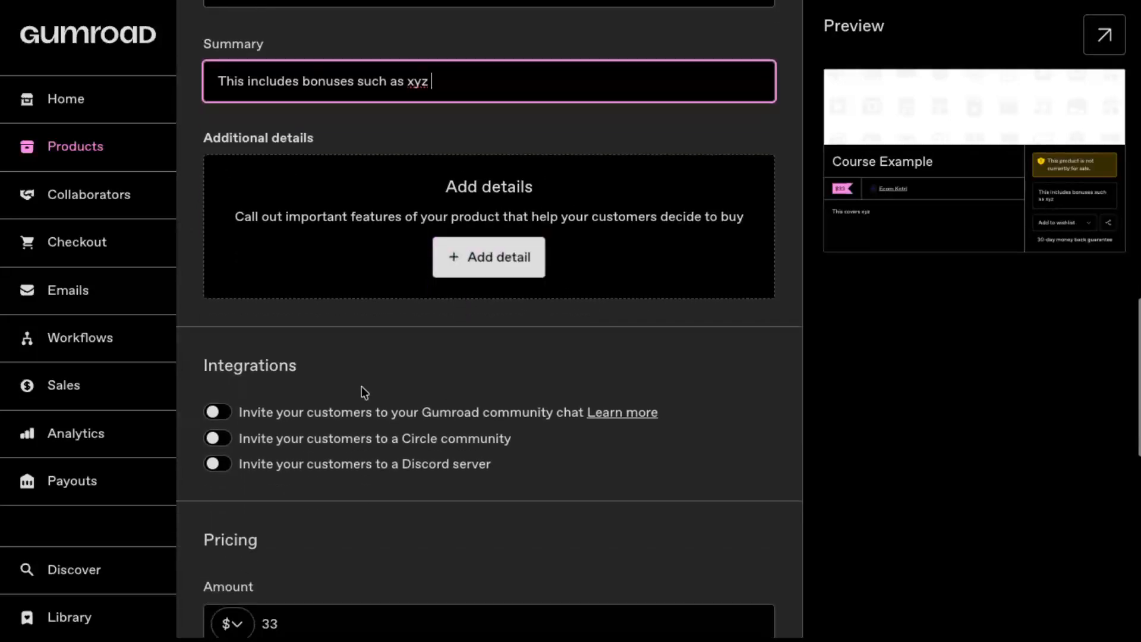
{"action": "left_click", "coordinate": [215, 411]}
{"action": "left_click", "coordinate": [216, 440]}
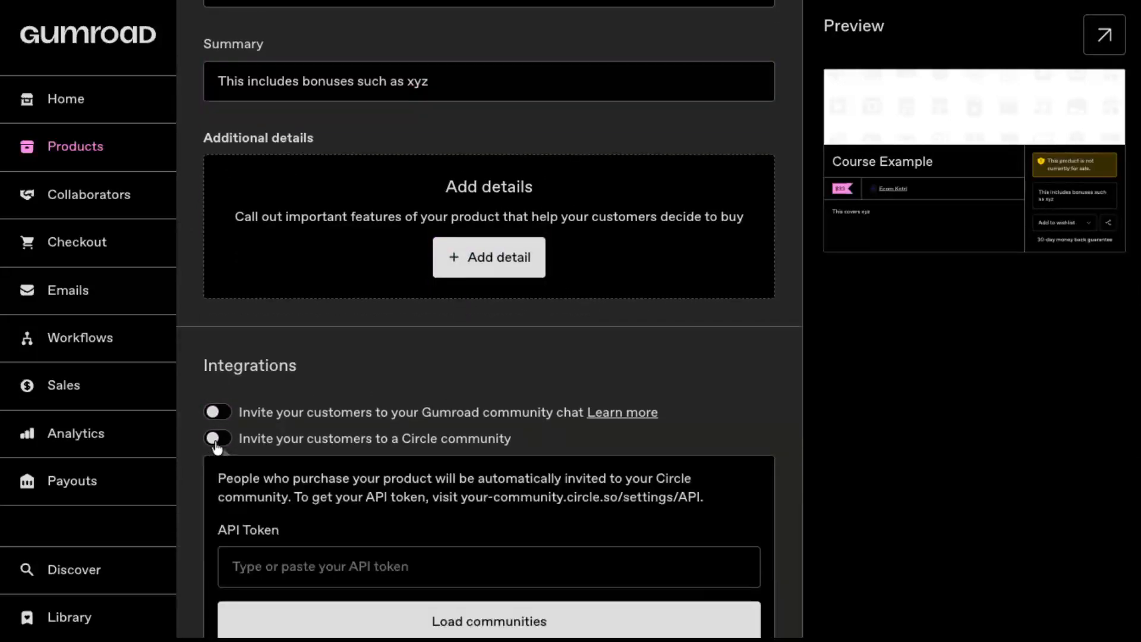
{"action": "left_click", "coordinate": [216, 440]}
{"action": "left_click", "coordinate": [216, 466]}
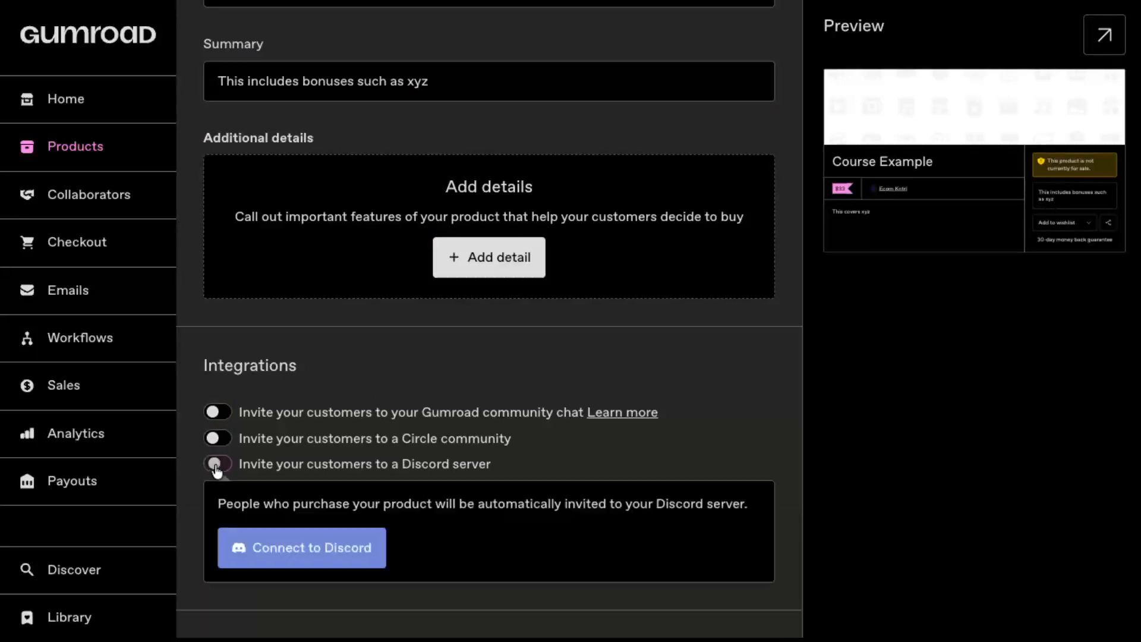
{"action": "left_click", "coordinate": [216, 466]}
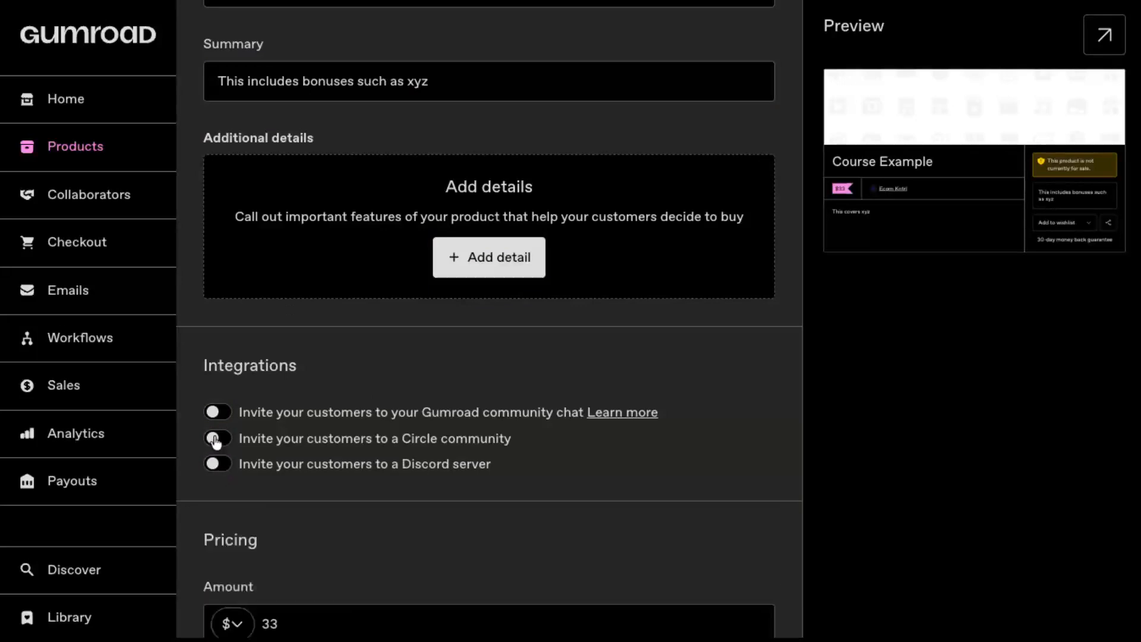
{"action": "left_click", "coordinate": [216, 440]}
{"action": "left_click", "coordinate": [216, 440]}
Try out the pay-what-you-want, installment and automatic discount code pricing options, switching each one back off.
{"action": "scroll", "coordinate": [216, 439], "scroll_direction": "down", "scroll_amount": 5}
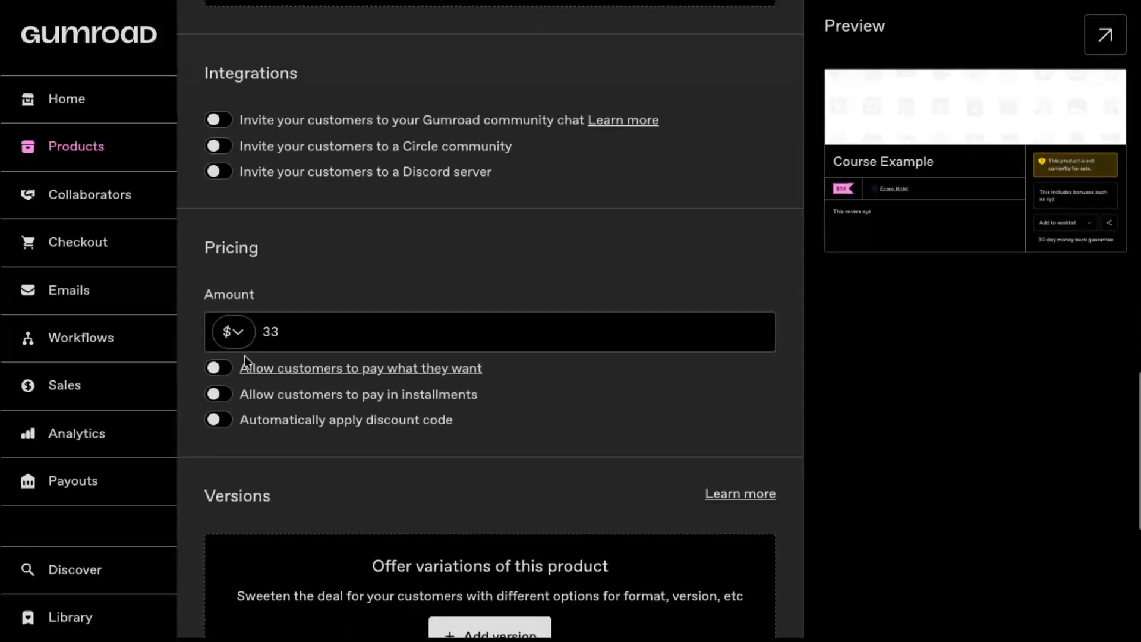
{"action": "left_click", "coordinate": [214, 370]}
{"action": "left_click", "coordinate": [212, 372]}
{"action": "left_click", "coordinate": [215, 394]}
{"action": "left_click", "coordinate": [215, 394]}
{"action": "left_click", "coordinate": [216, 420]}
{"action": "left_click", "coordinate": [217, 420]}
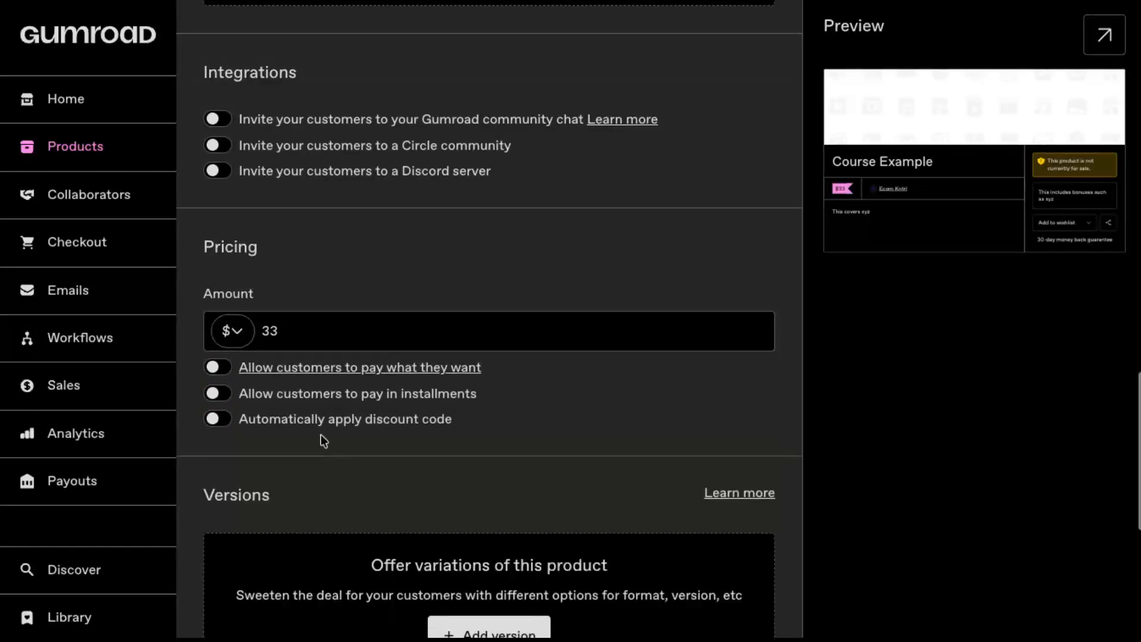
Add a version to the product, leaving its fields at their defaults, and review the product settings through the custom domain field.
{"action": "scroll", "coordinate": [324, 441], "scroll_direction": "down", "scroll_amount": 5}
{"action": "left_click", "coordinate": [517, 308]}
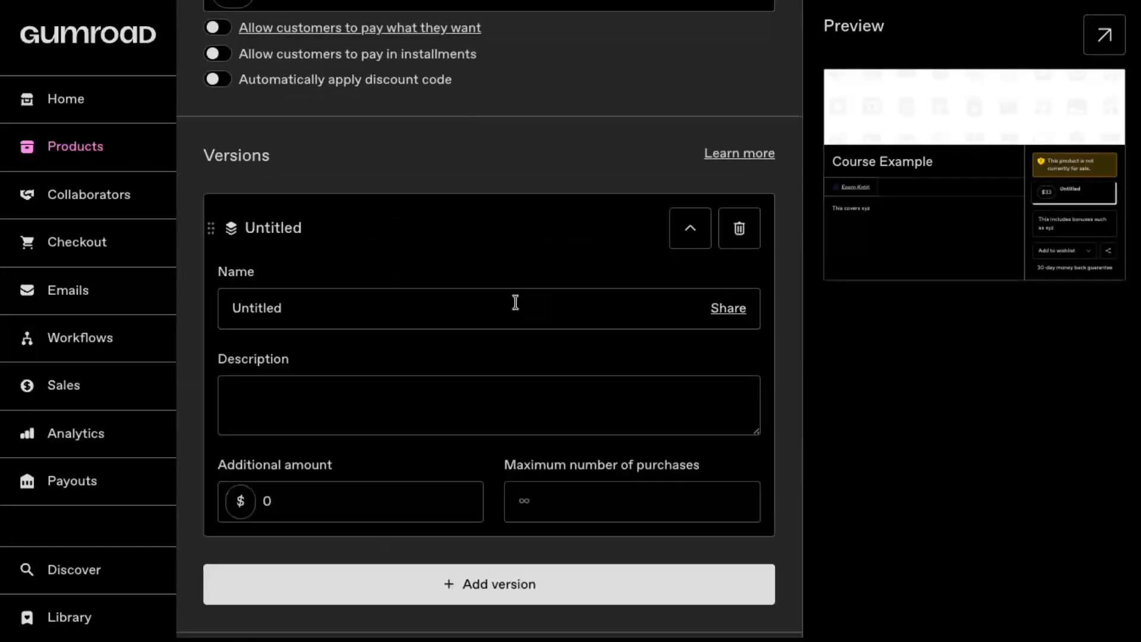
{"action": "scroll", "coordinate": [515, 303], "scroll_direction": "down", "scroll_amount": 3}
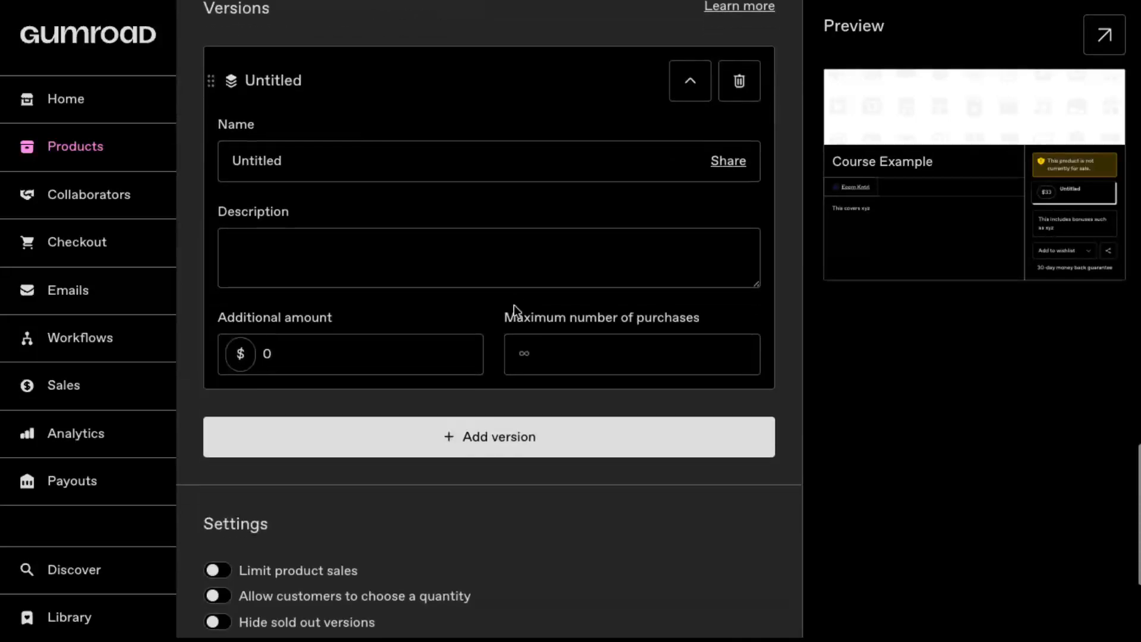
{"action": "scroll", "coordinate": [481, 401], "scroll_direction": "down", "scroll_amount": 4}
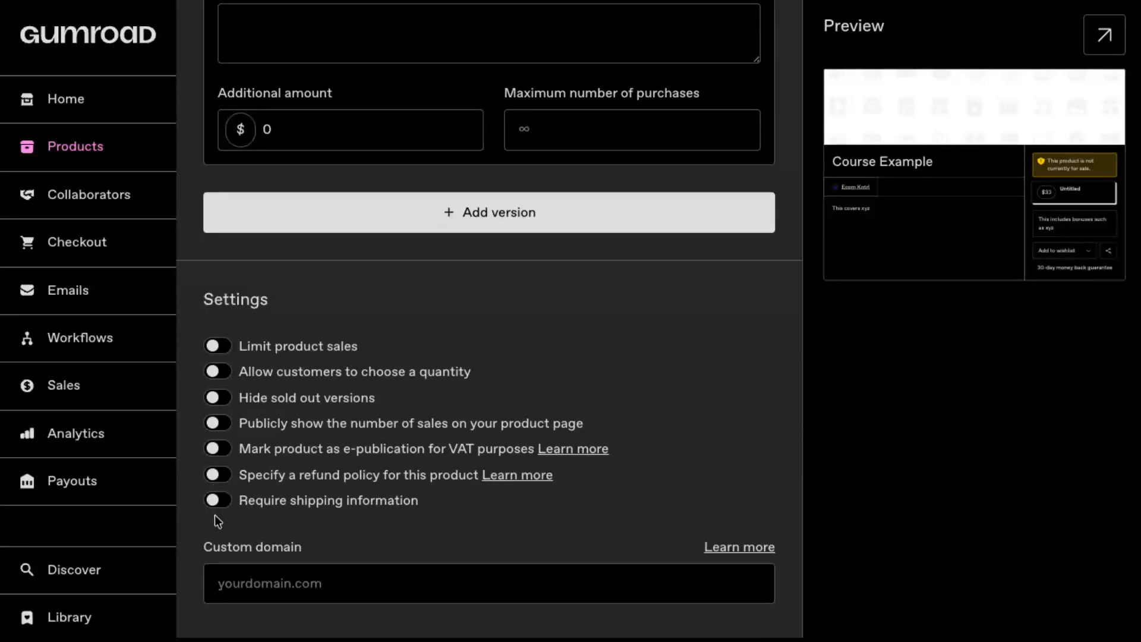
{"action": "left_click", "coordinate": [266, 571]}
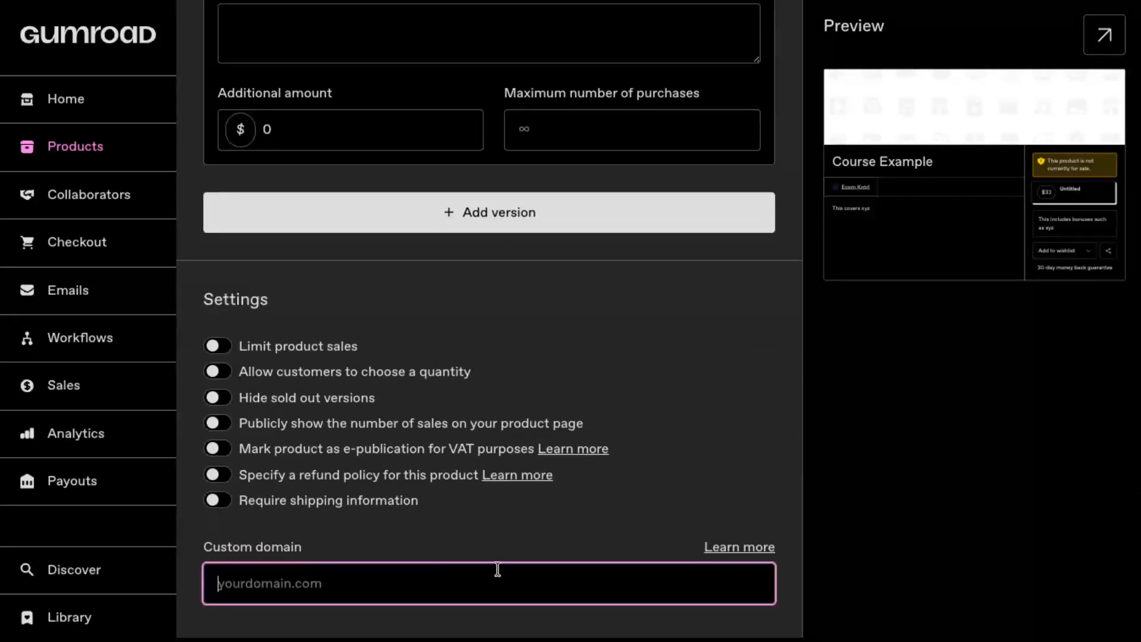
{"action": "left_click", "coordinate": [621, 512]}
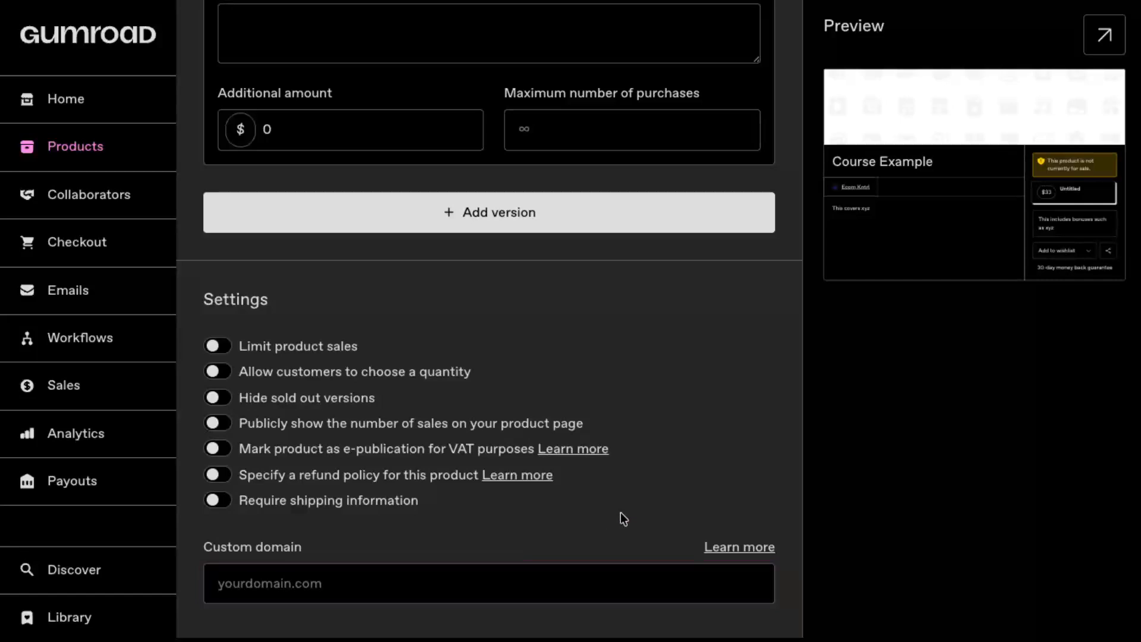
Open the course's content editor and show the available options for uploading files and embedding media.
{"action": "scroll", "coordinate": [620, 513], "scroll_direction": "up", "scroll_amount": 8}
{"action": "scroll", "coordinate": [621, 512], "scroll_direction": "up", "scroll_amount": 15}
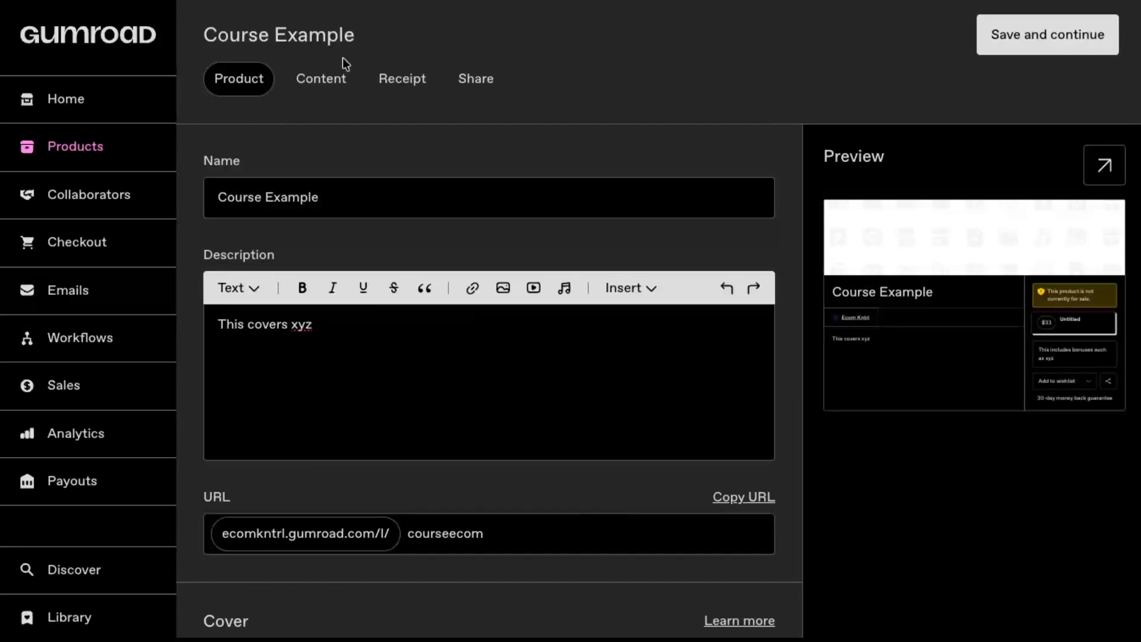
{"action": "left_click", "coordinate": [339, 83]}
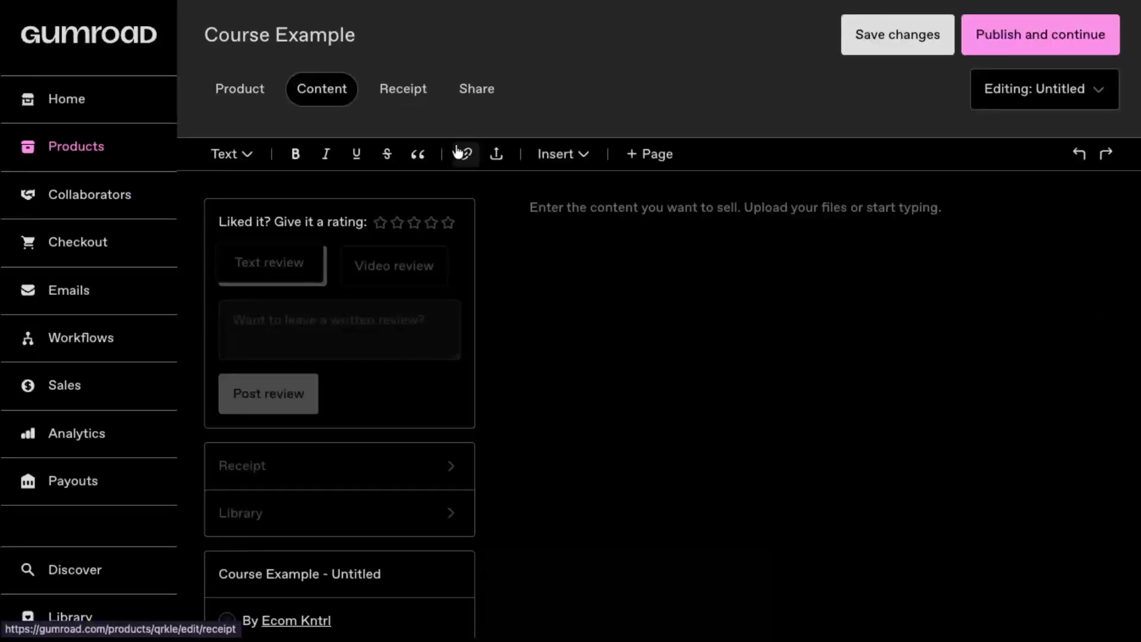
{"action": "left_click", "coordinate": [591, 221]}
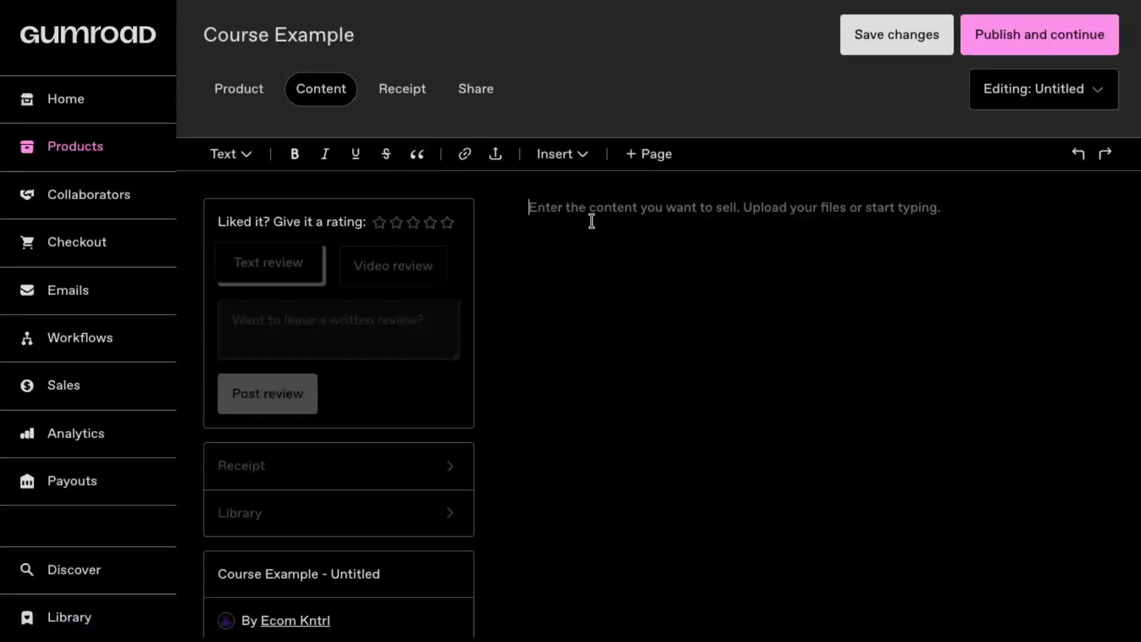
{"action": "left_click", "coordinate": [495, 158]}
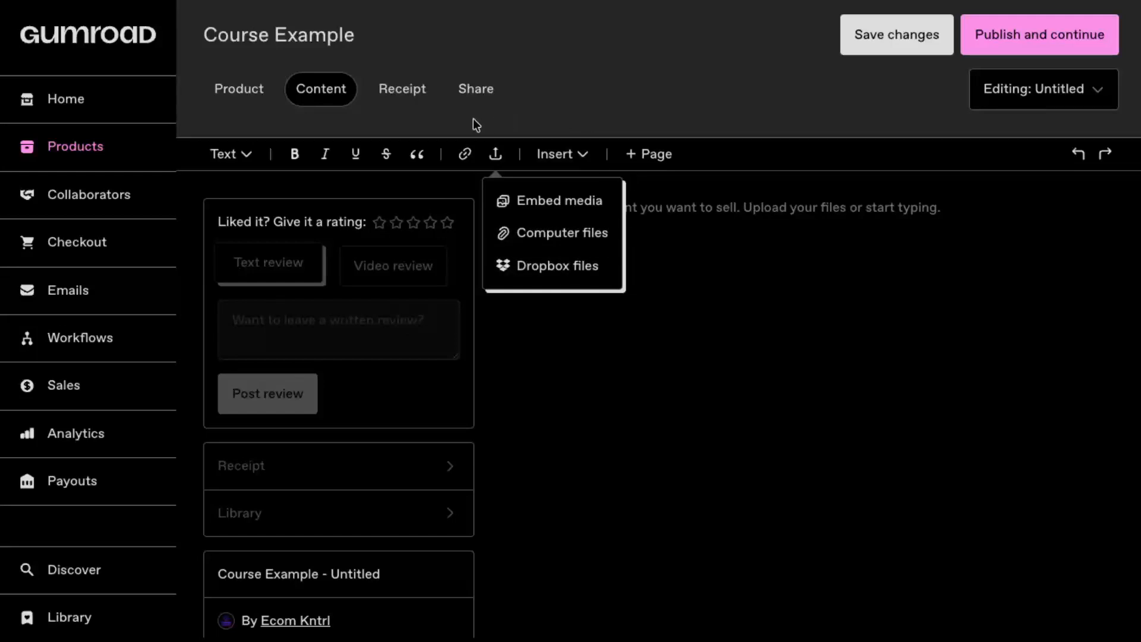
Enter "thanks" as the custom message on the product's receipt, leaving the button text empty.
{"action": "left_click", "coordinate": [406, 90]}
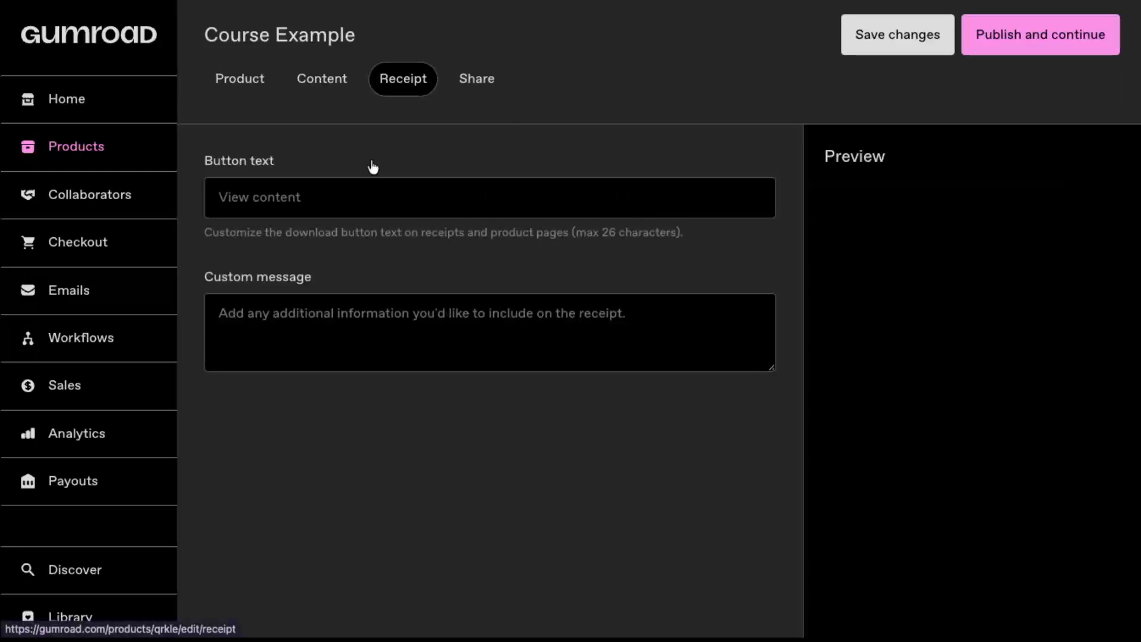
{"action": "left_click", "coordinate": [333, 191]}
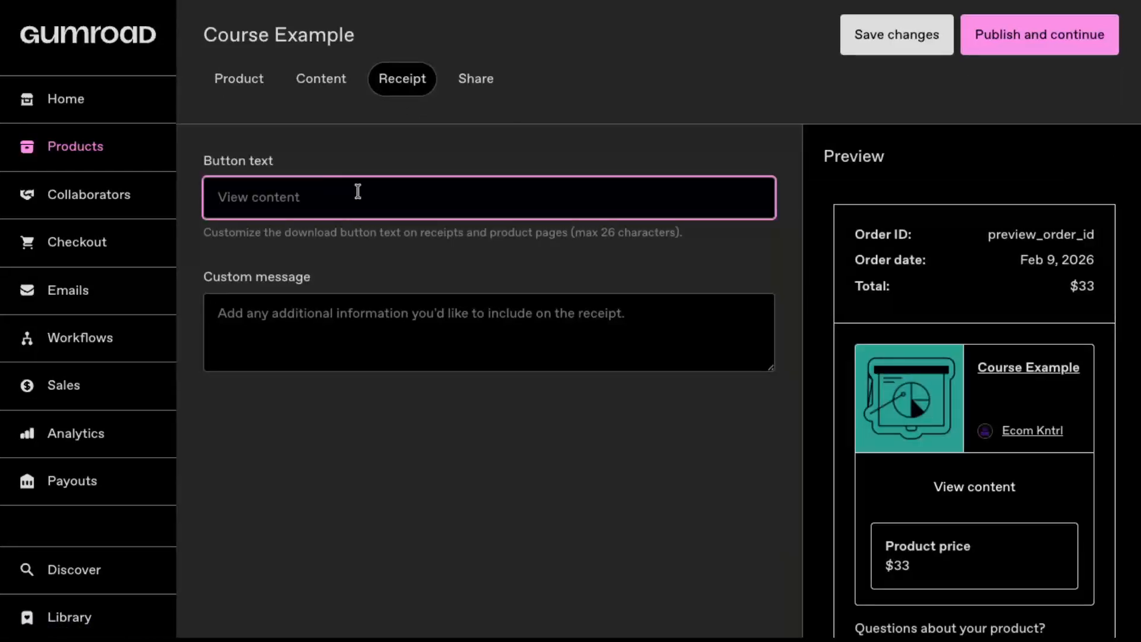
{"action": "left_click", "coordinate": [339, 324]}
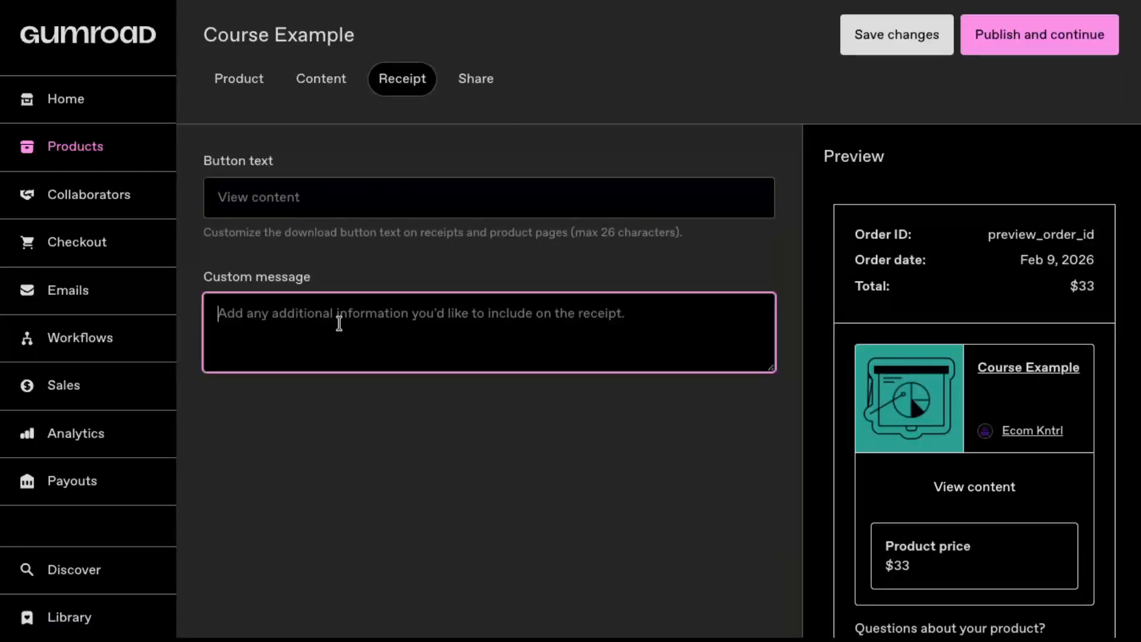
{"action": "type", "text": "thanks"}
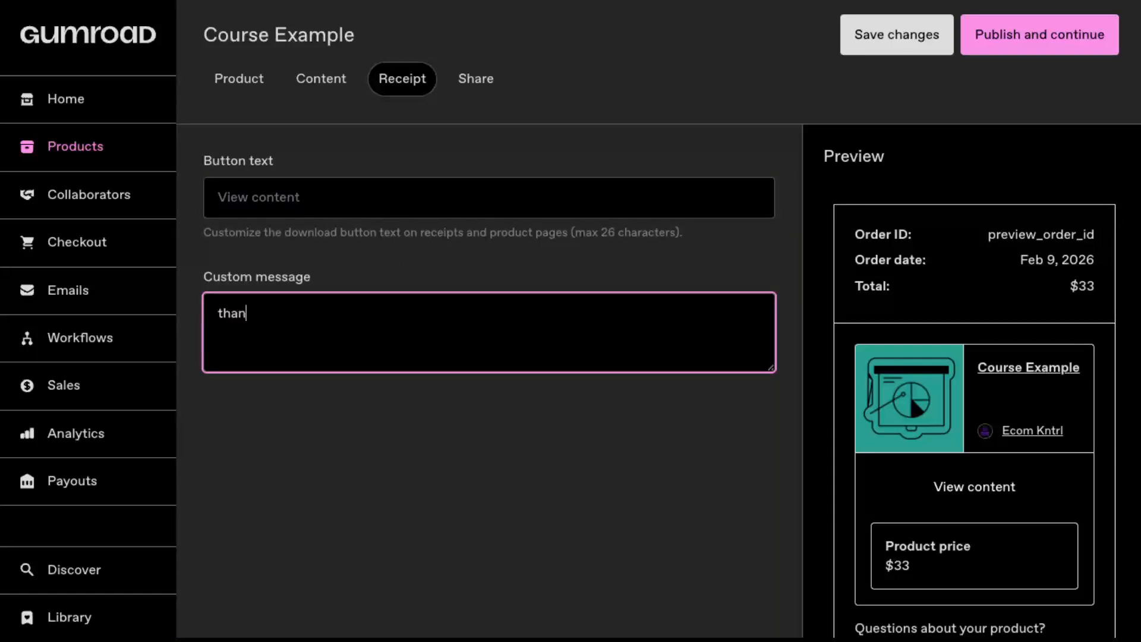